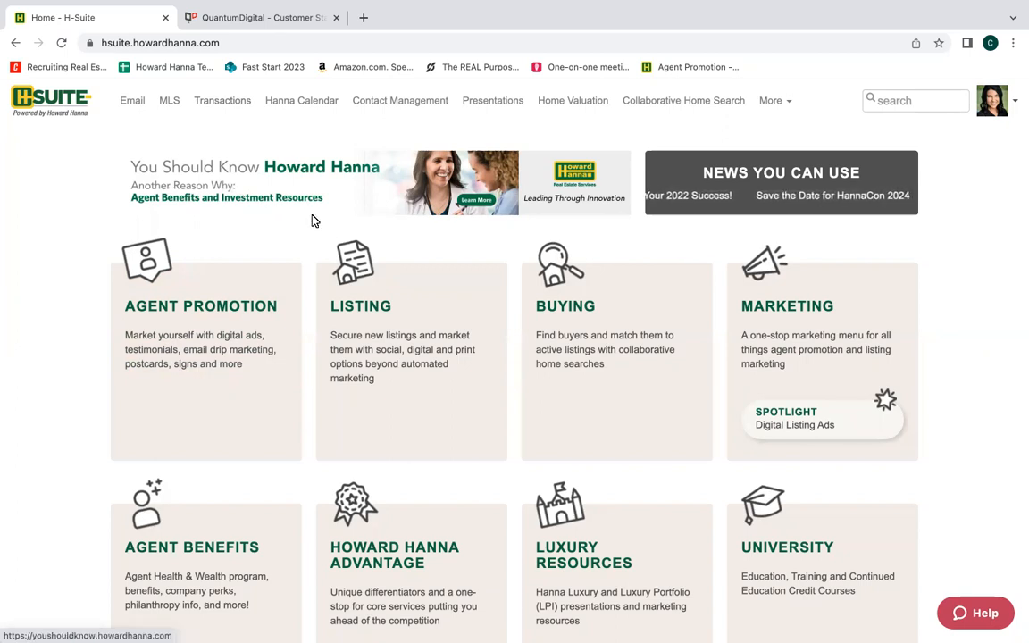
Open the Agent Promotion page, switch to QuantumDigital, and start a Ship to Me Printing order.
left_click(205, 330)
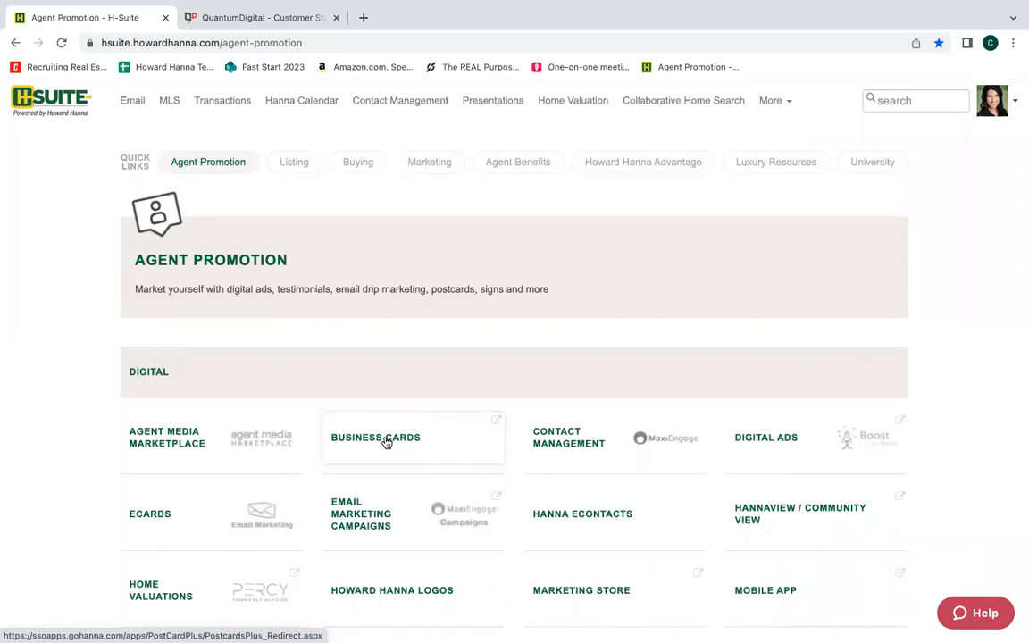
left_click(192, 20)
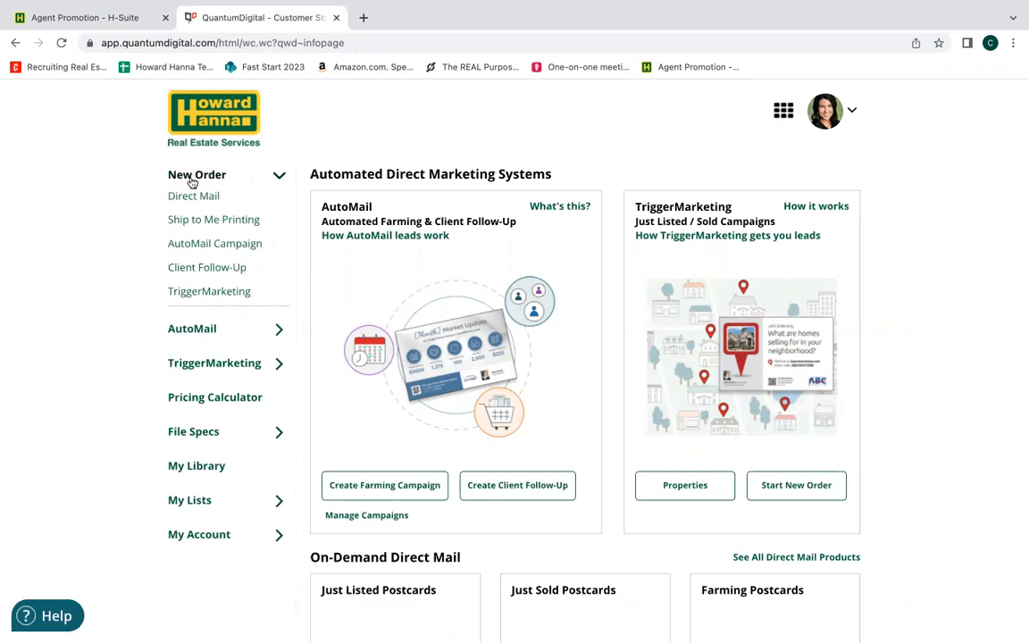
left_click(207, 222)
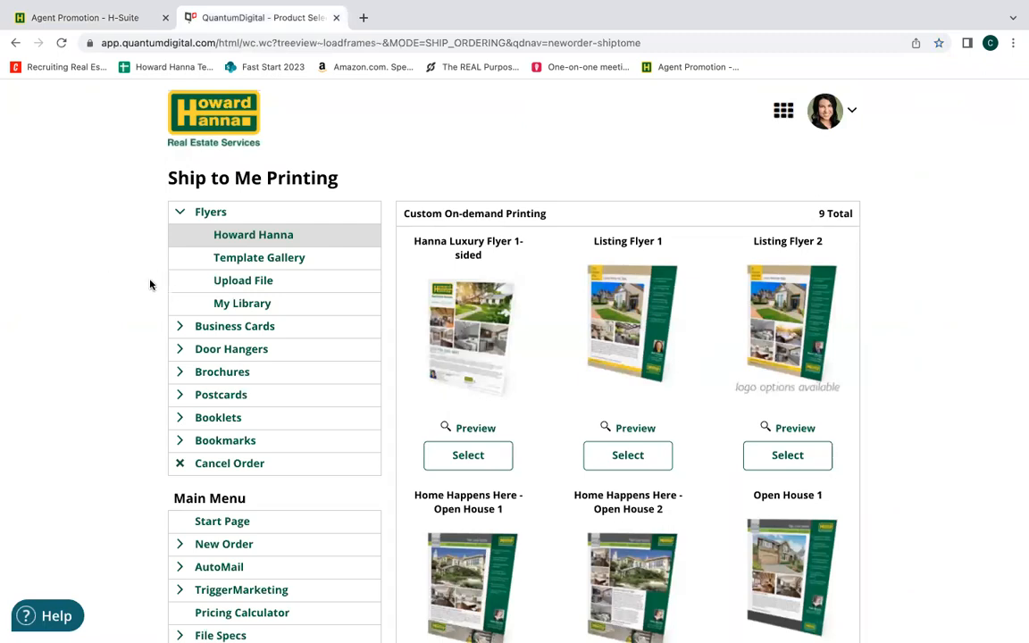
Display the Howard Hanna business card templates in the Ship to Me Printing catalogue.
left_click(179, 213)
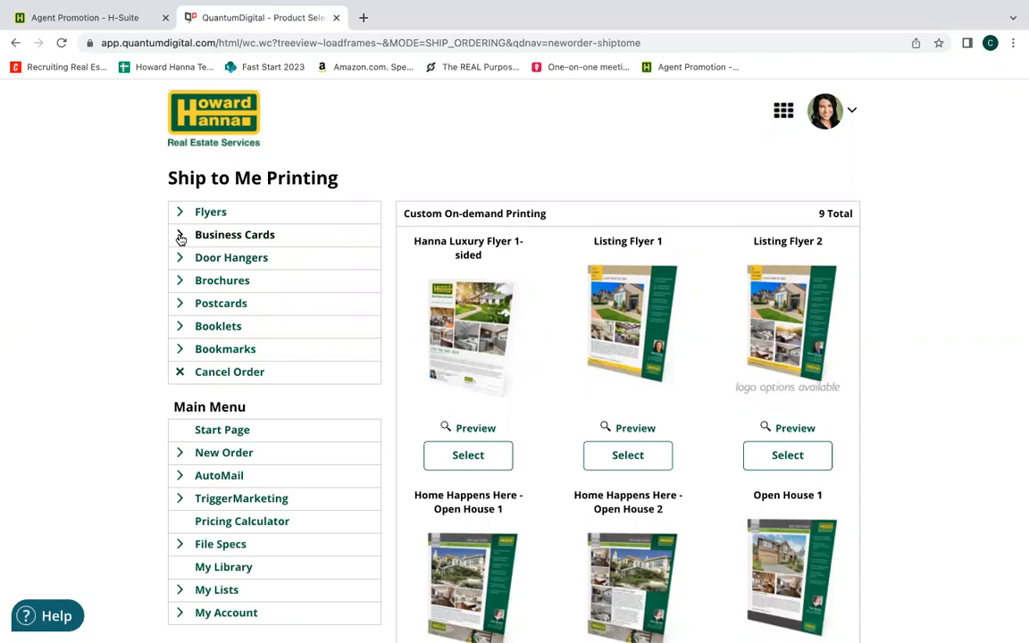
left_click(180, 236)
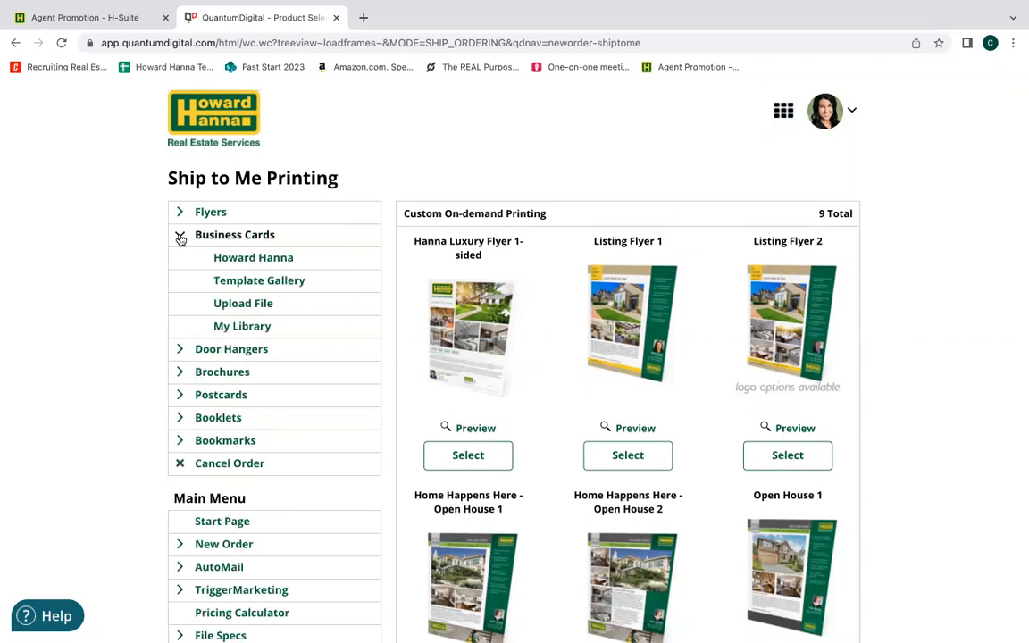
left_click(254, 260)
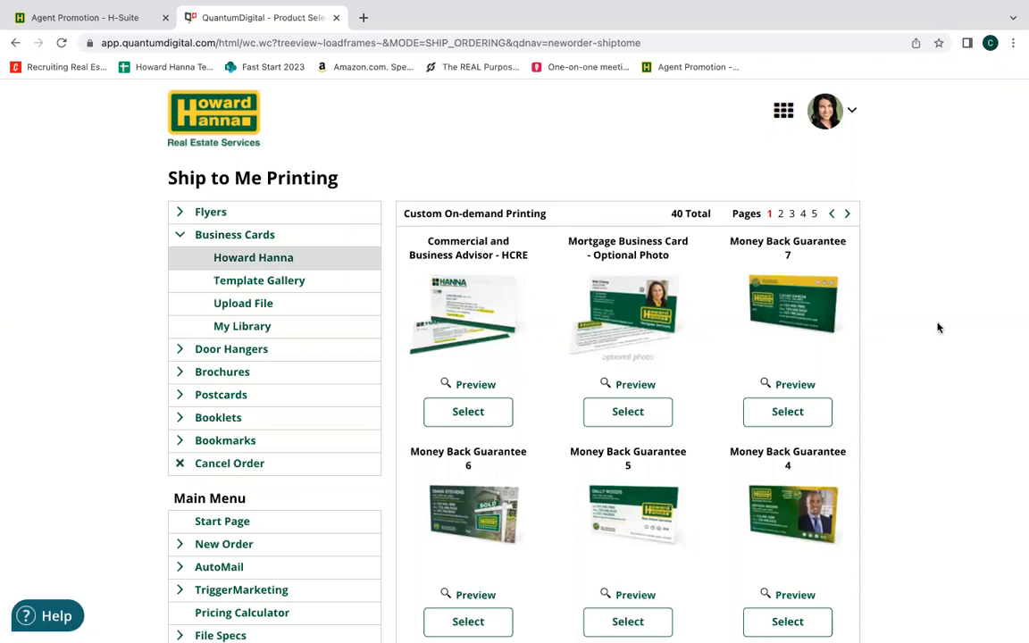
Browse the business card designs and choose the Money Back Guarantee 1 template.
scroll(938, 328, "down", 2)
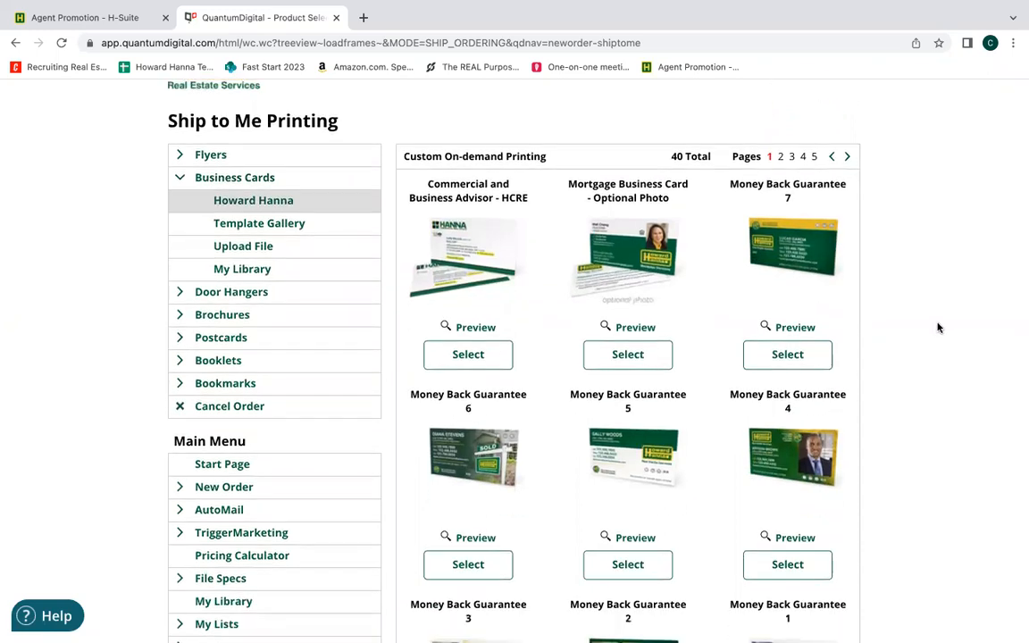
scroll(938, 328, "down", 1)
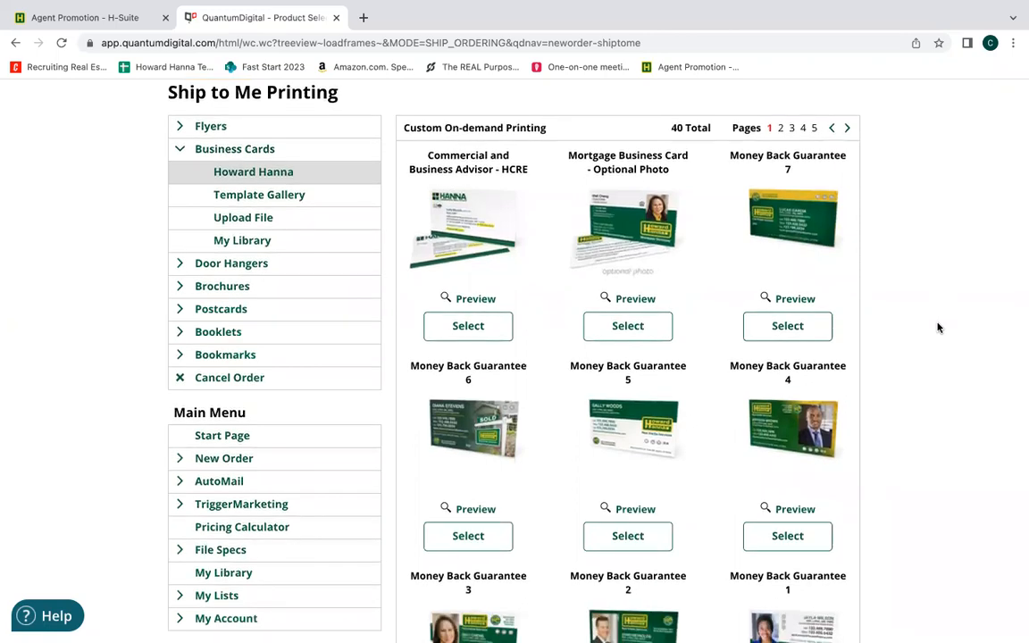
scroll(938, 328, "down", 6)
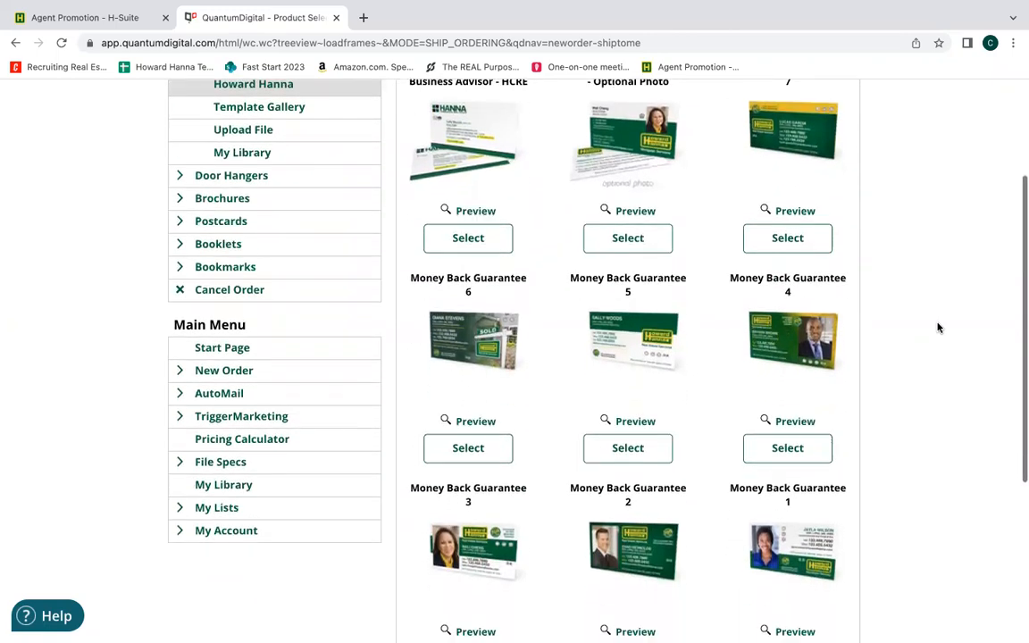
scroll(938, 328, "down", 1)
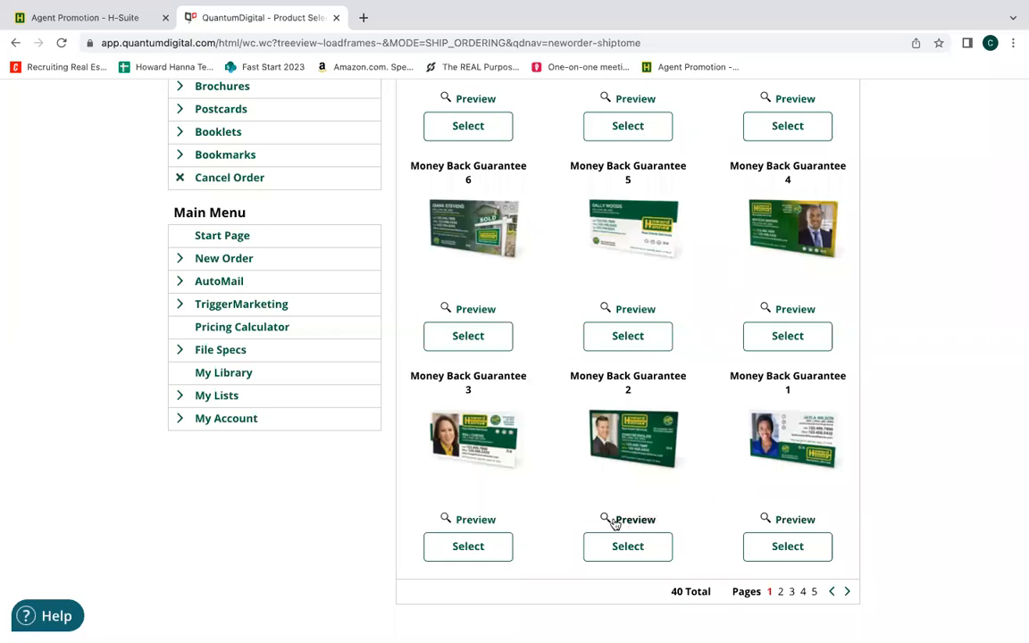
left_click(783, 549)
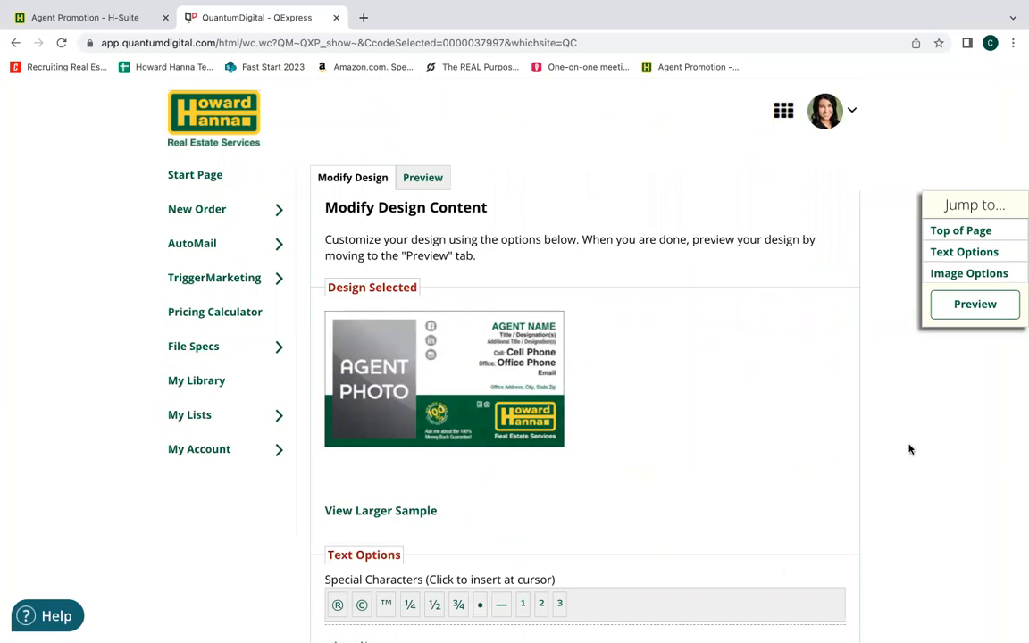
Set the card's Title / Designation(s) to "Licensed Real Estate Salesperson".
scroll(902, 412, "down", 2)
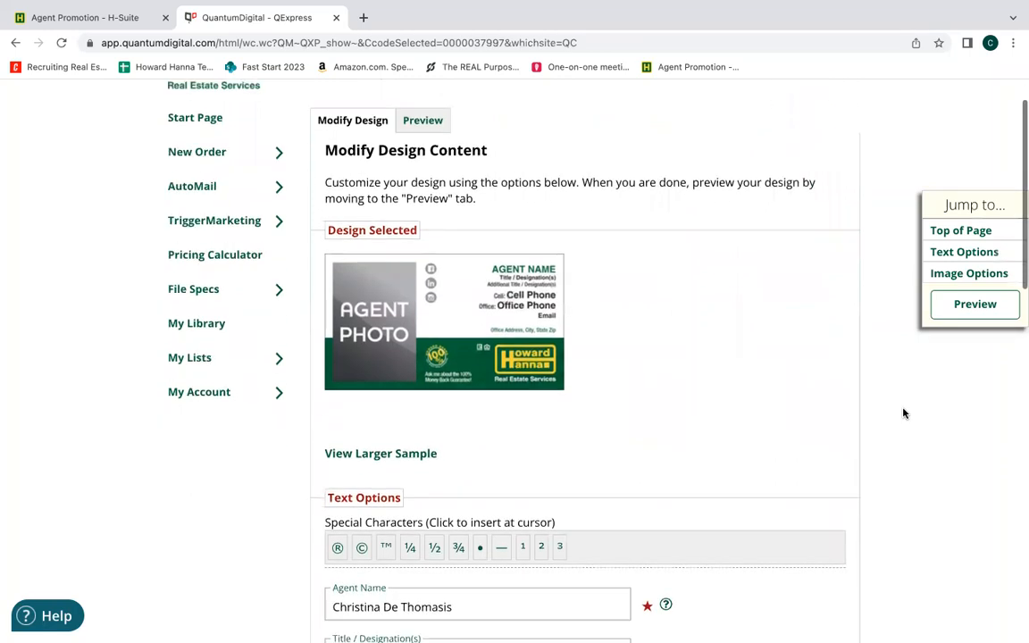
scroll(903, 412, "down", 3)
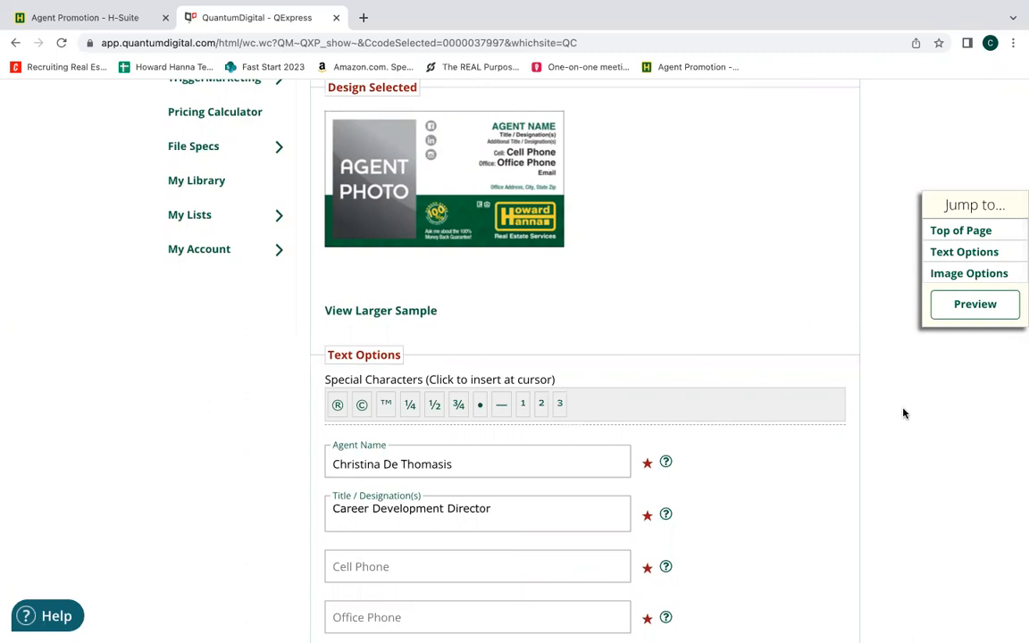
scroll(903, 413, "down", 1)
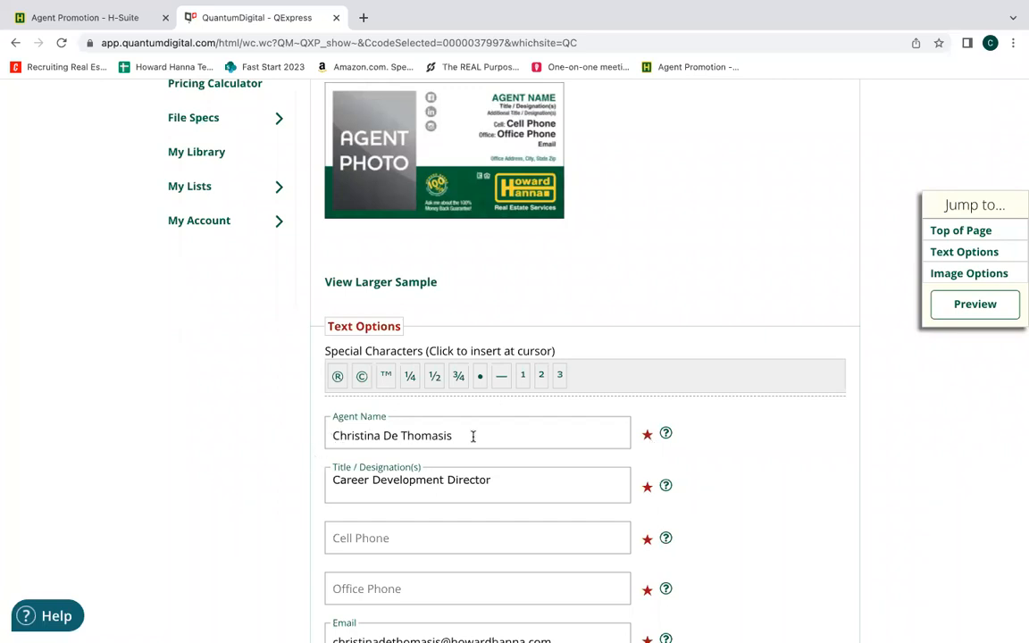
left_click(502, 482)
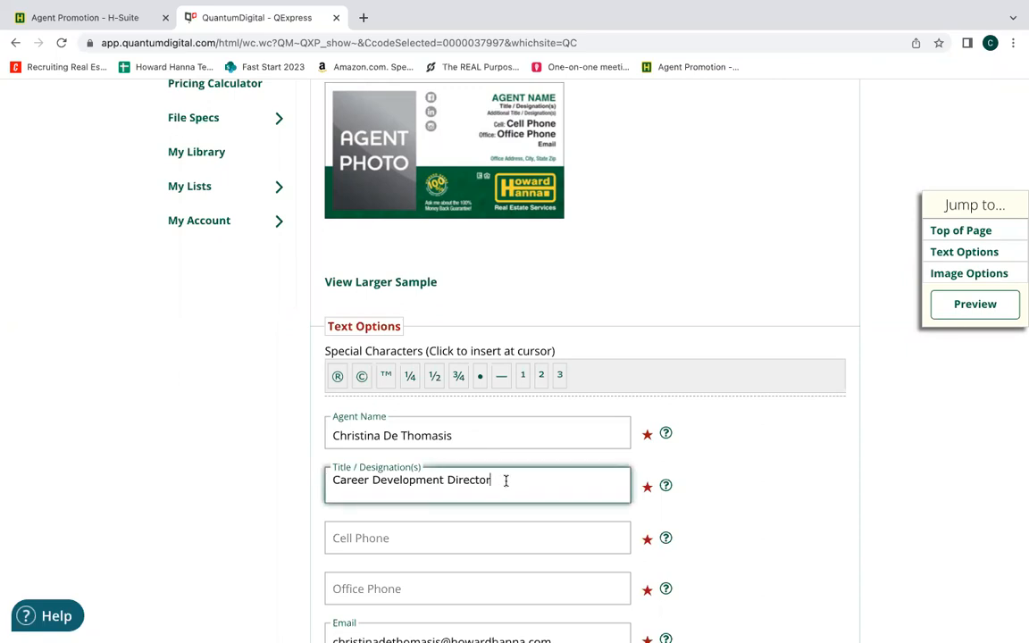
left_click_drag(506, 480, 330, 484)
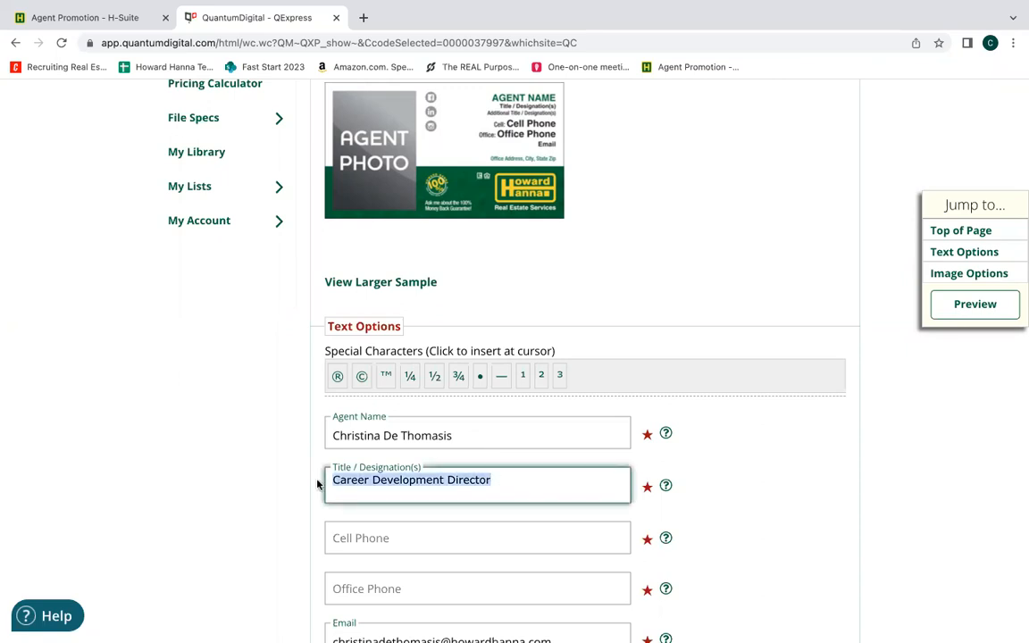
type("Licesn")
type("ed")
key("BackSpace")
key("BackSpace")
key("BackSpace")
key("BackSpace")
key("BackSpace")
type("nsed Real Estate Salesperson")
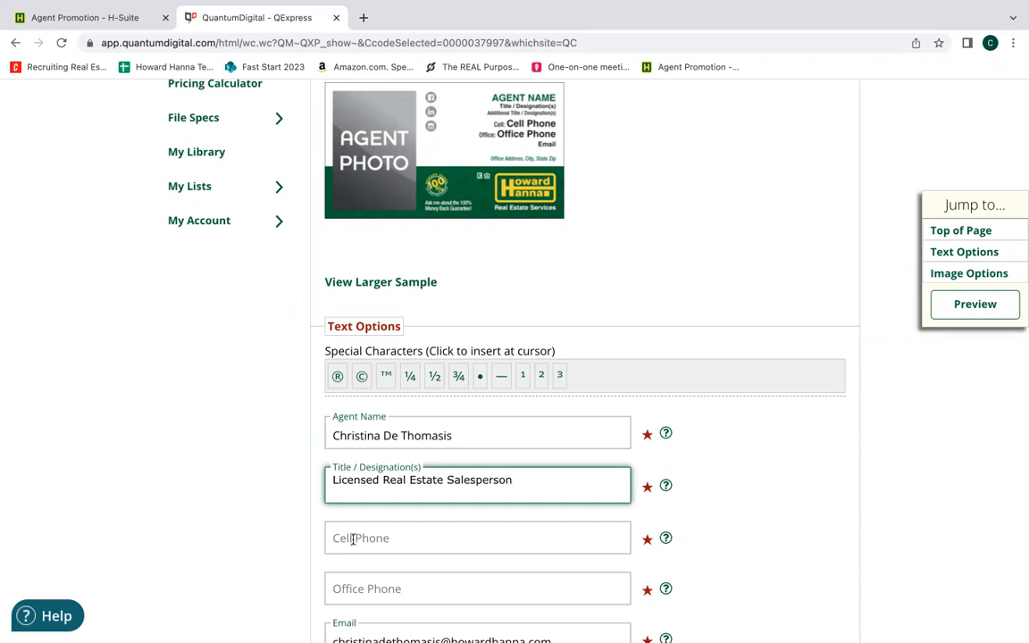
Enter the agent's cell phone and office phone numbers, and check the email field.
left_click(351, 537)
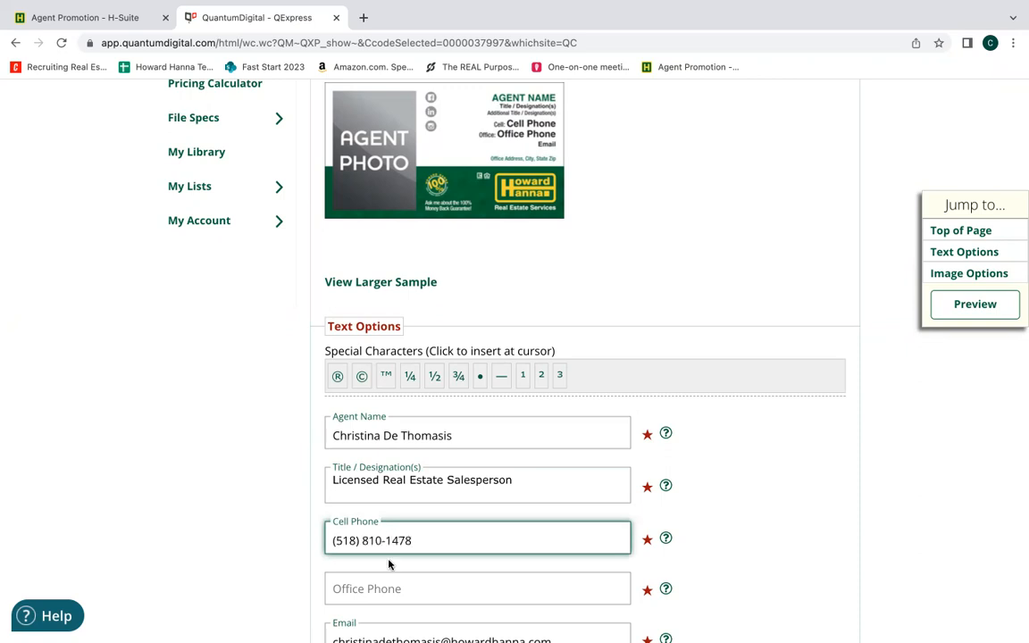
left_click(390, 587)
left_click(760, 591)
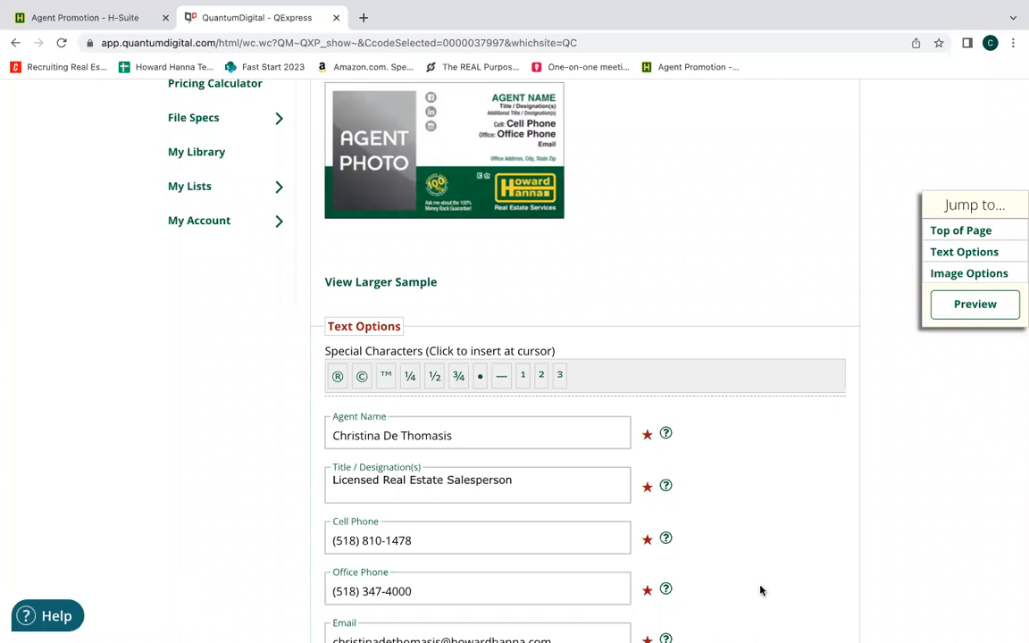
scroll(760, 591, "down", 3)
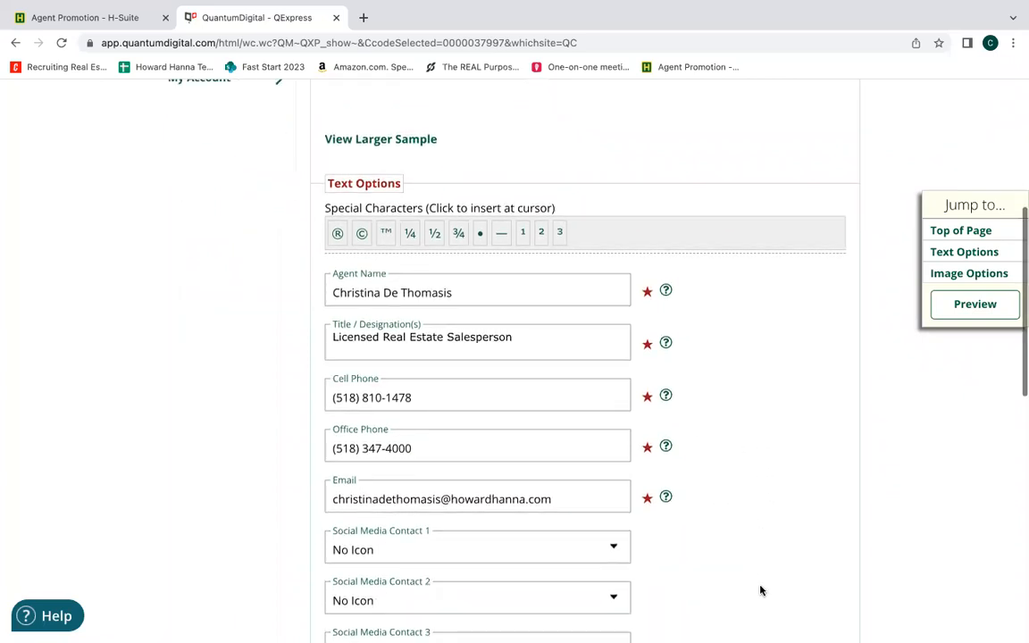
left_click(594, 440)
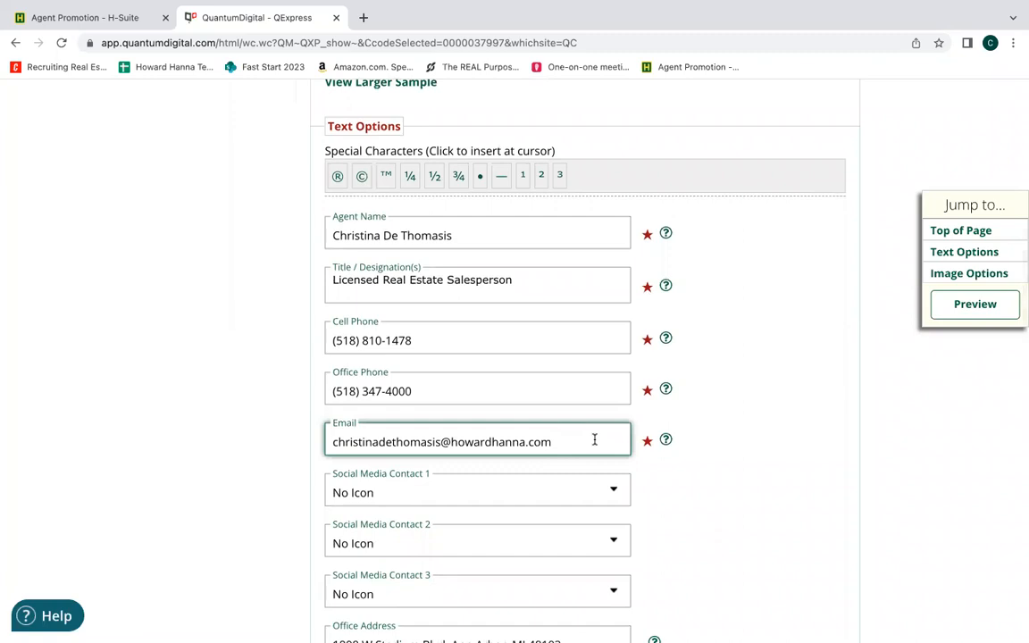
left_click(707, 542)
Set Social Media Contact 1 to Facebook and Social Media Contact 2 to Instagram.
scroll(708, 542, "down", 2)
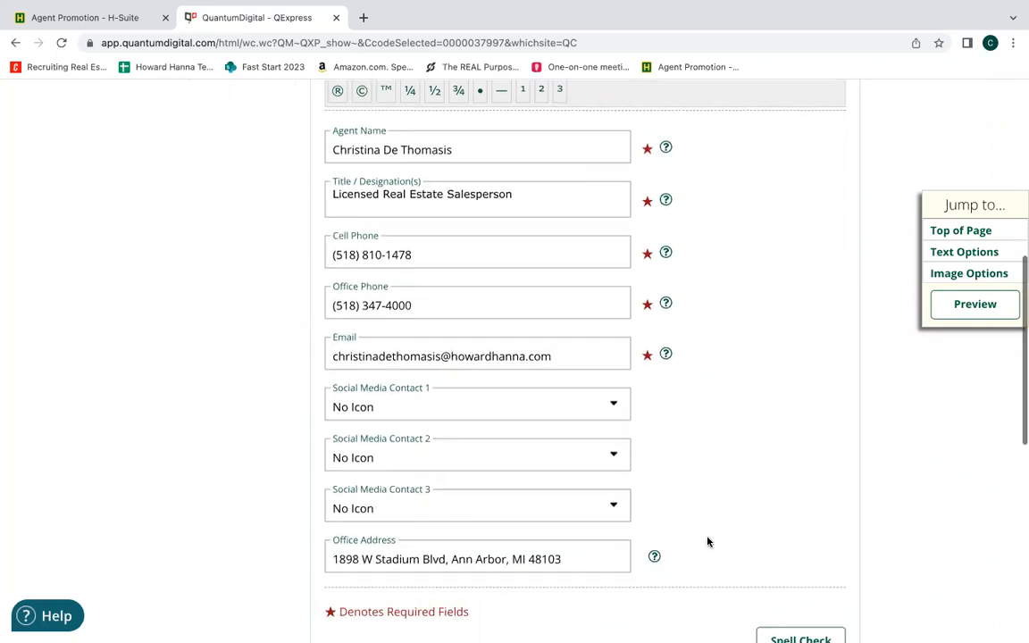
left_click(612, 406)
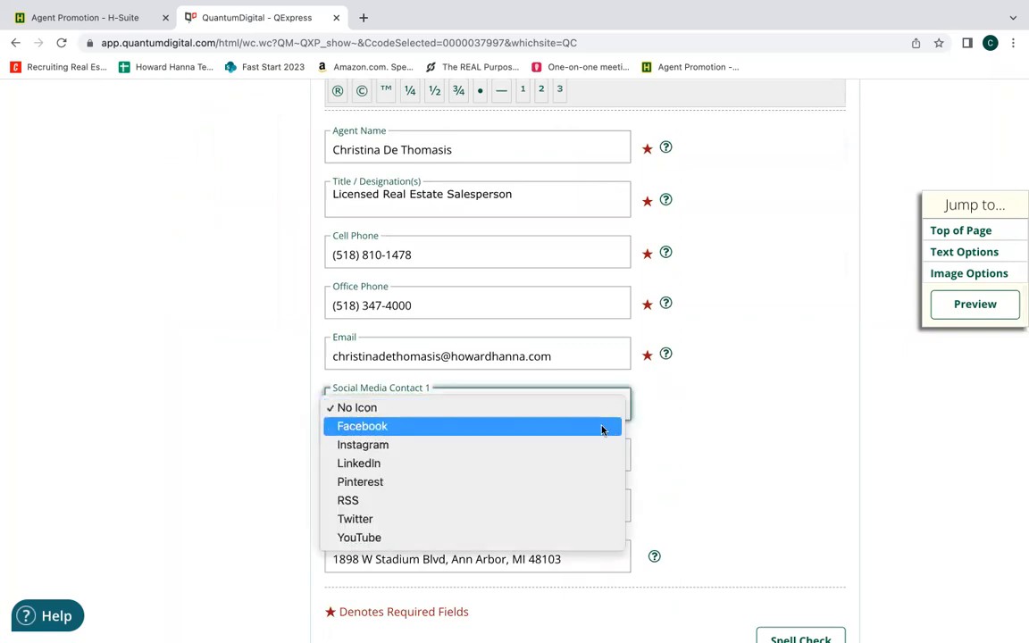
left_click(713, 446)
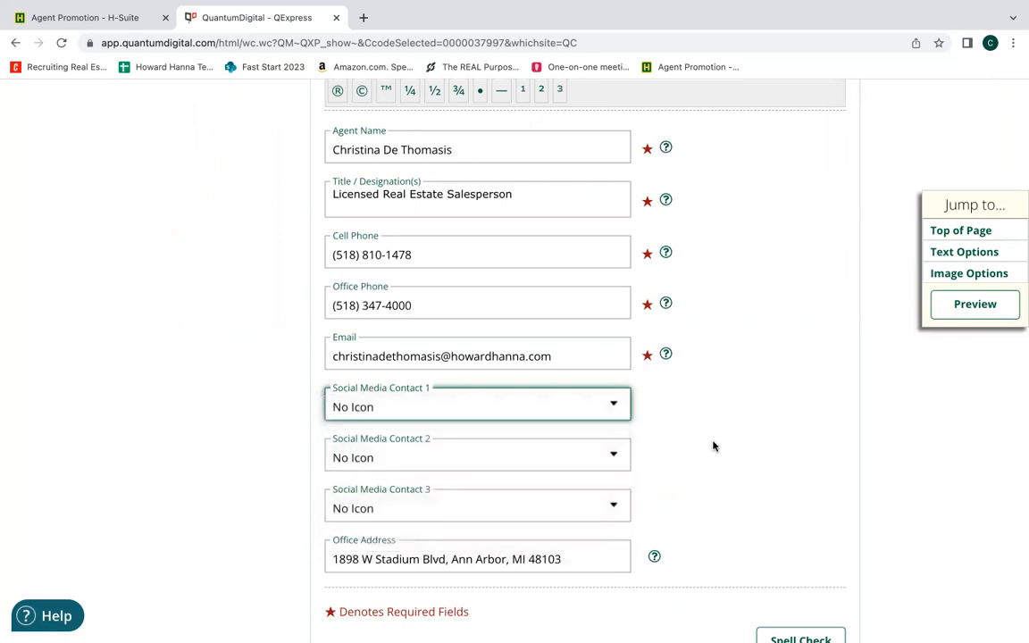
left_click(607, 408)
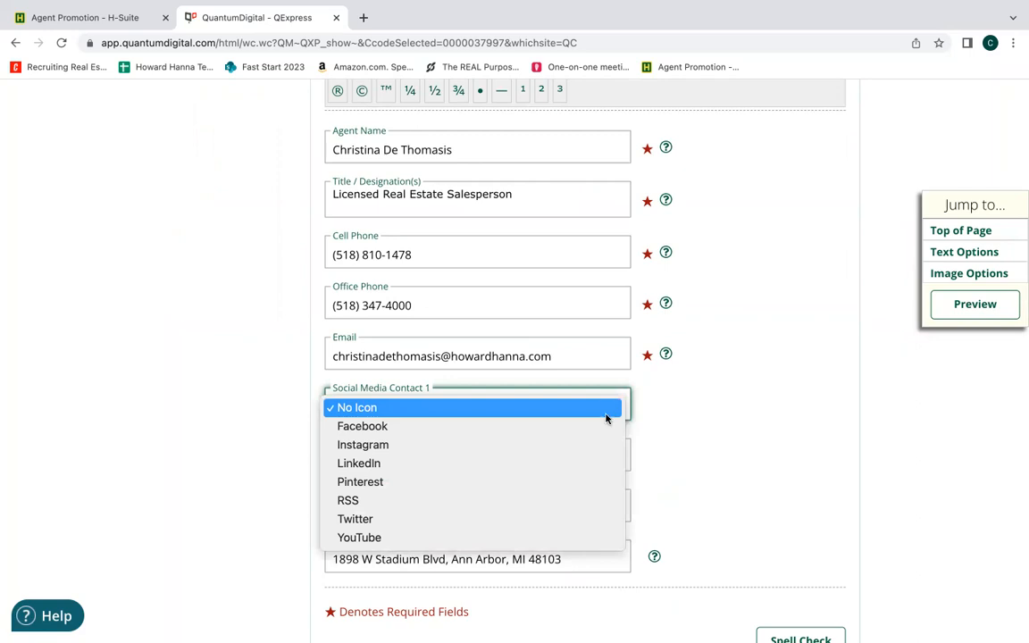
left_click(609, 426)
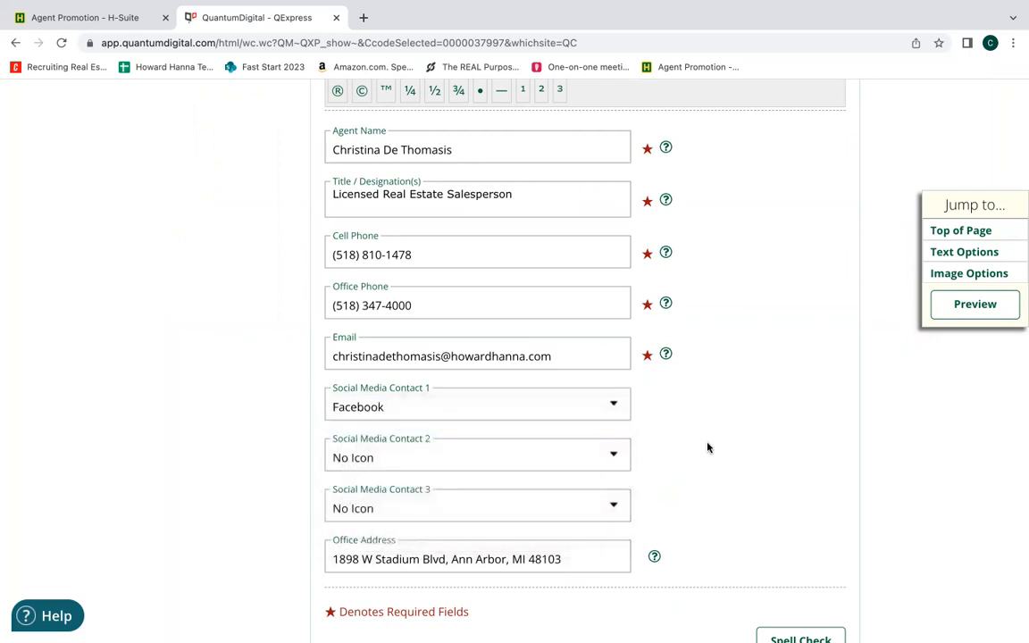
left_click(613, 456)
left_click(602, 495)
Replace the office address with the agent's own office address and run a spell check on the text.
scroll(703, 504, "down", 3)
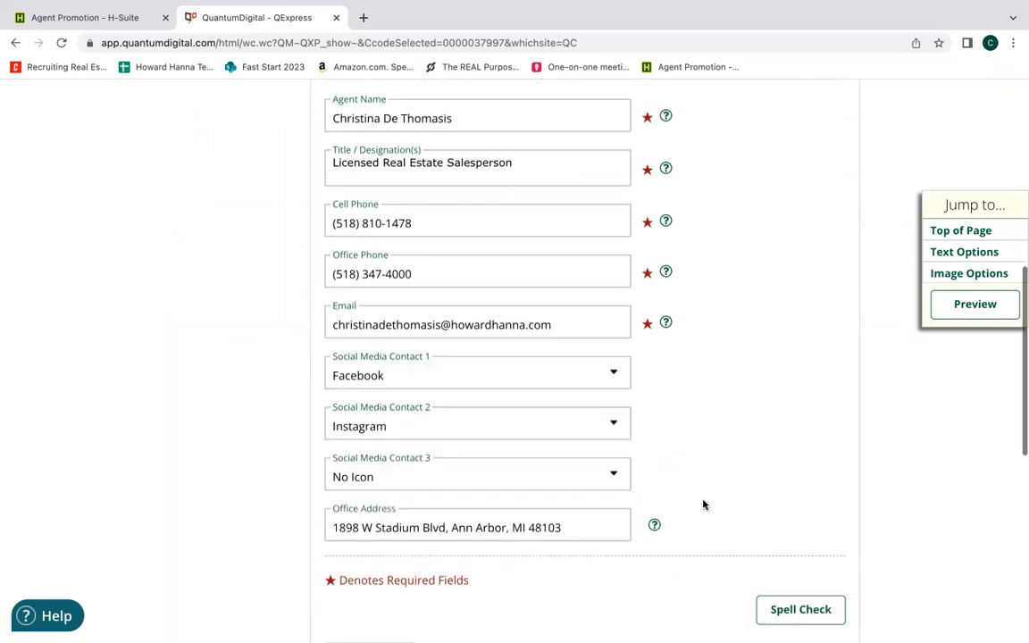
left_click_drag(586, 445, 326, 446)
key("BackSpace")
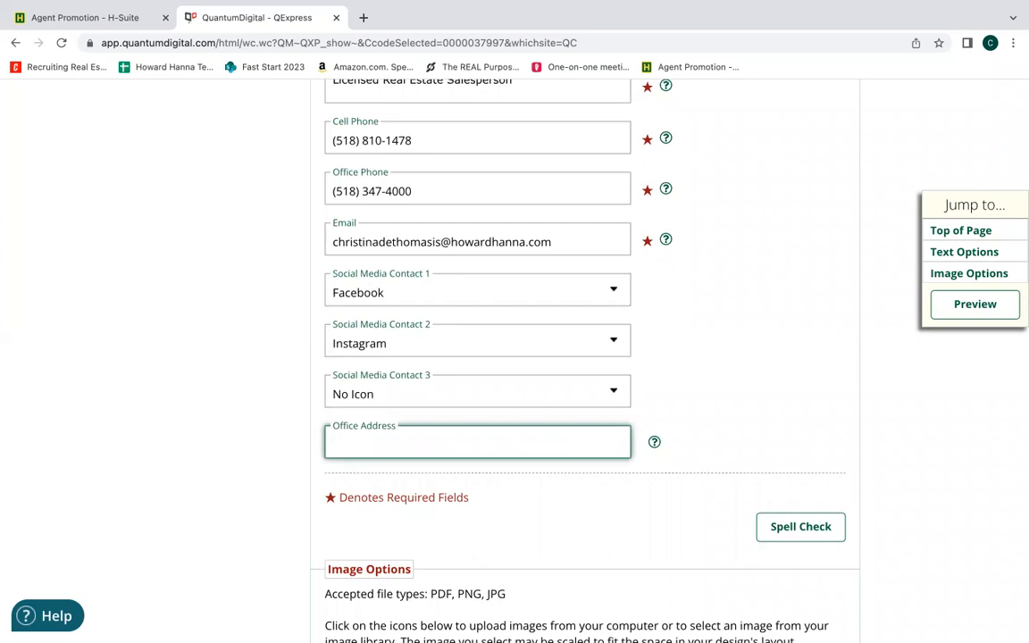
type("1547 ")
type("Route 9 Ha")
type("lfmoon")
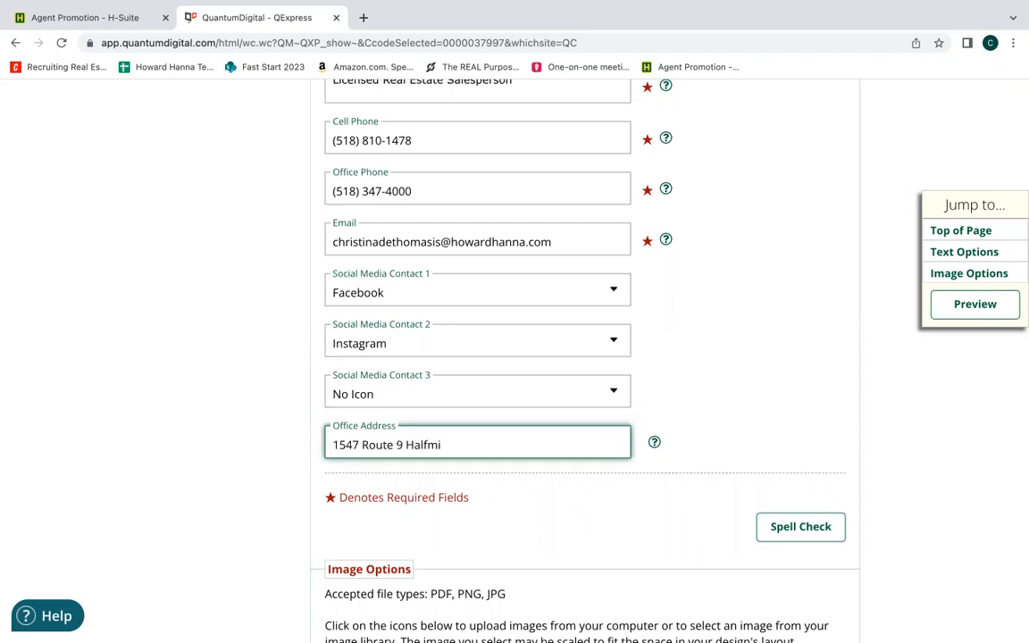
type(", NY 12065")
left_click(542, 534)
scroll(542, 534, "down", 3)
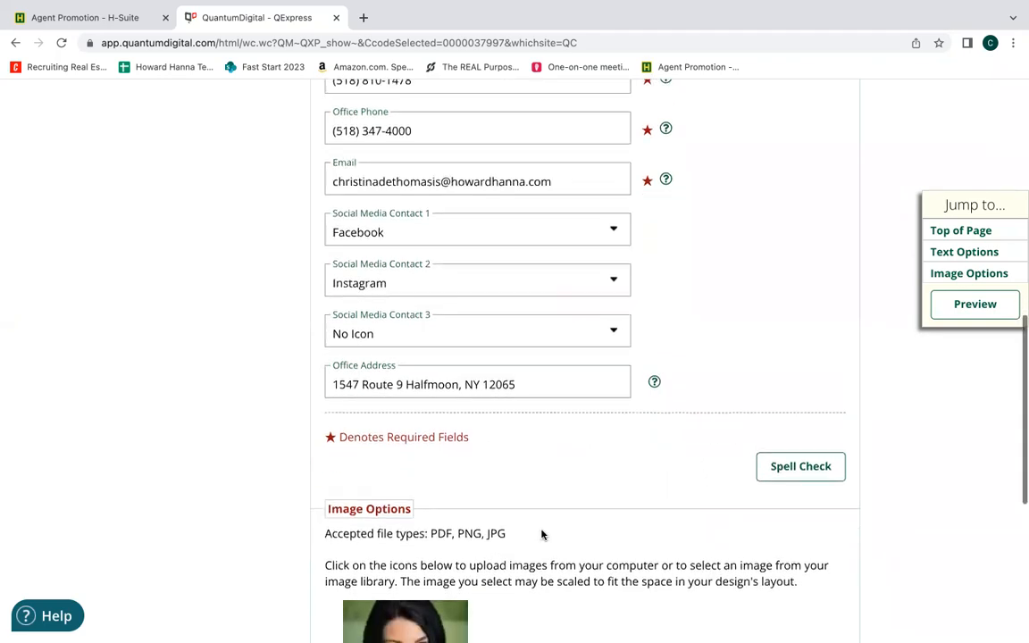
left_click(799, 416)
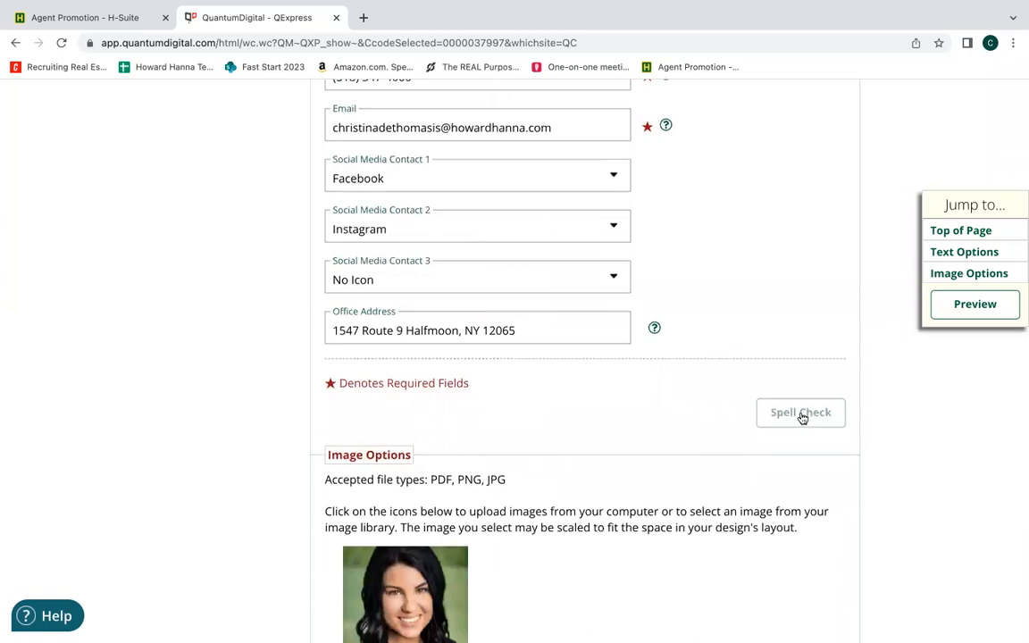
Look over the image library choices for the agent photo and close the library without picking another image.
scroll(685, 413, "down", 4)
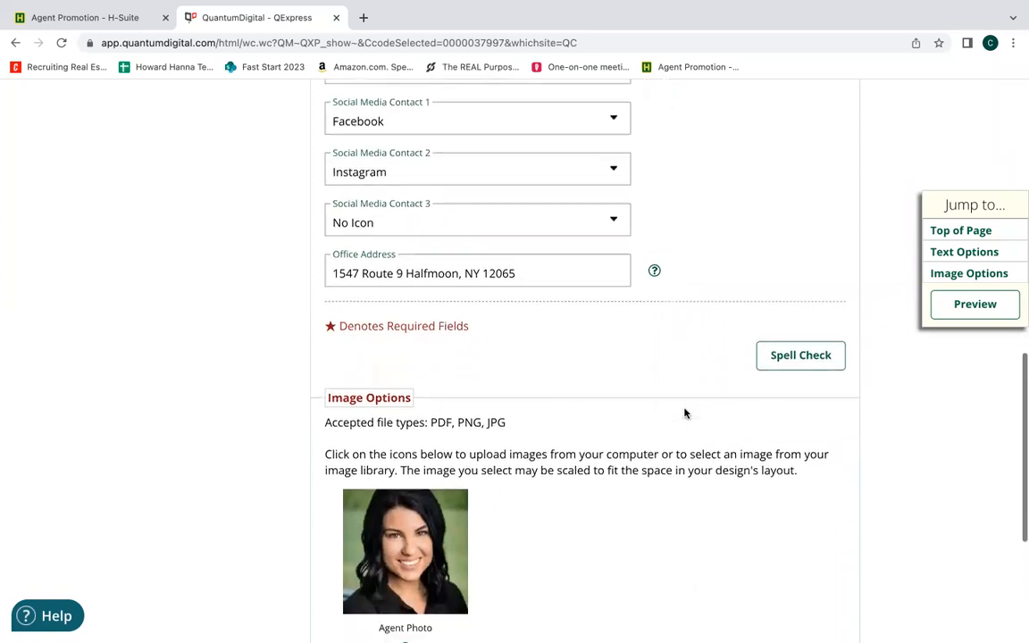
scroll(685, 413, "down", 1)
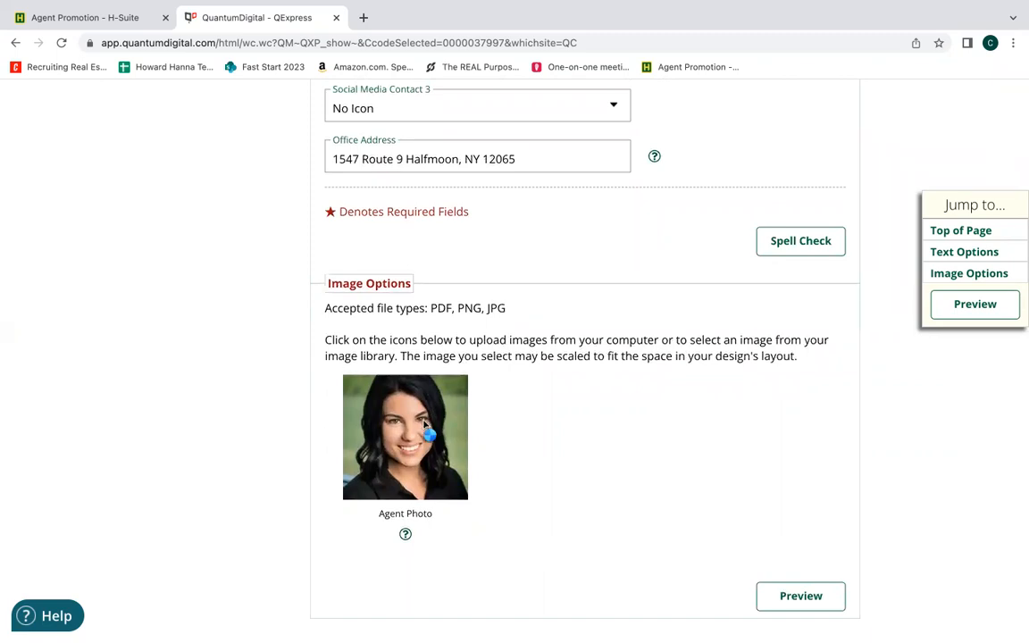
left_click(398, 406)
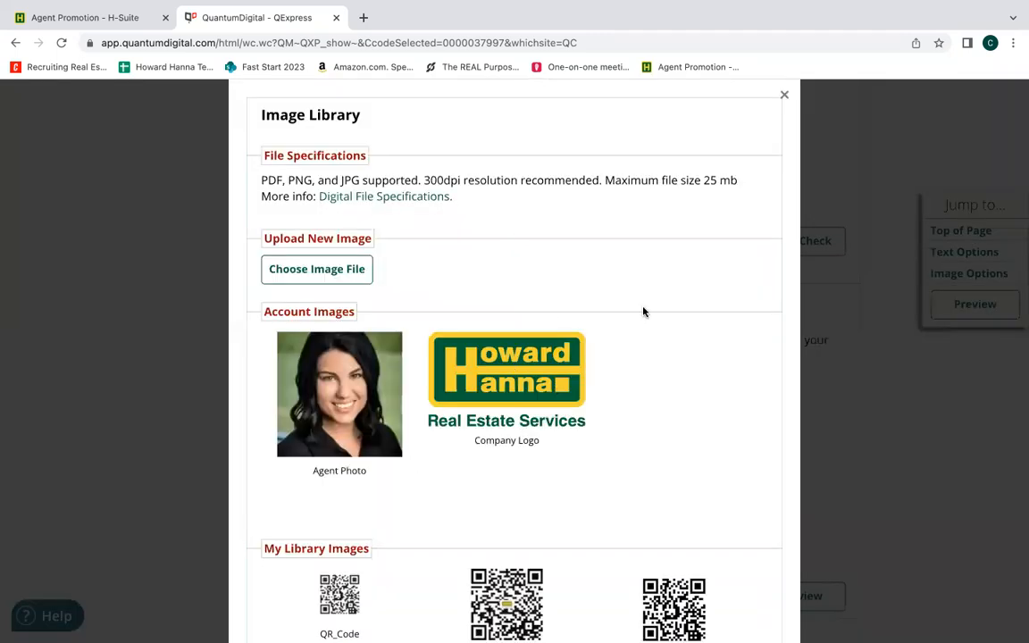
left_click(785, 96)
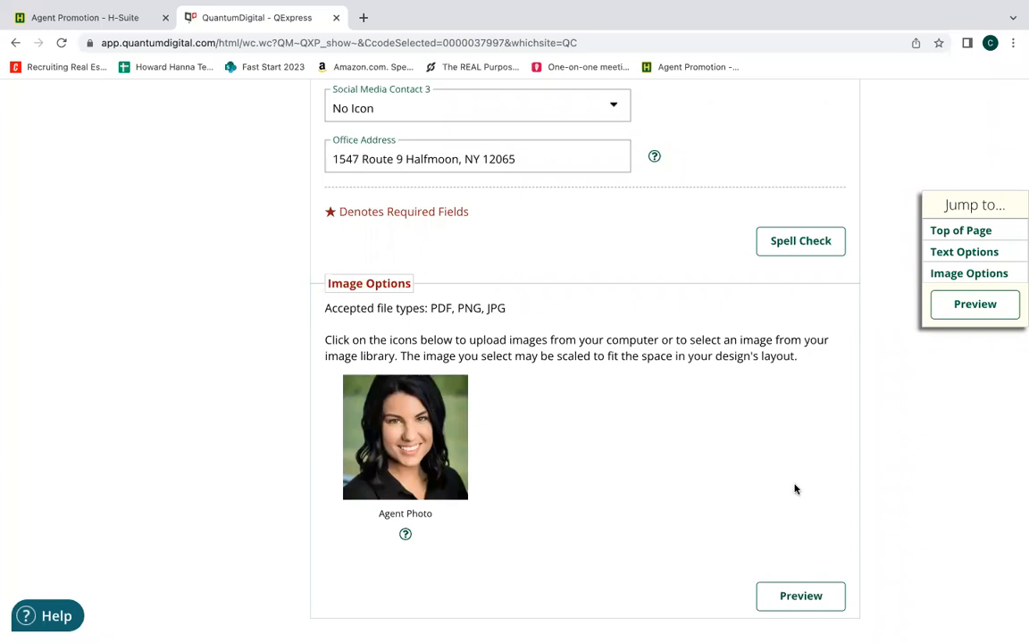
Generate the preview of the card's front design, review its PDF proof, and return to the order page.
scroll(794, 489, "down", 1)
left_click(807, 542)
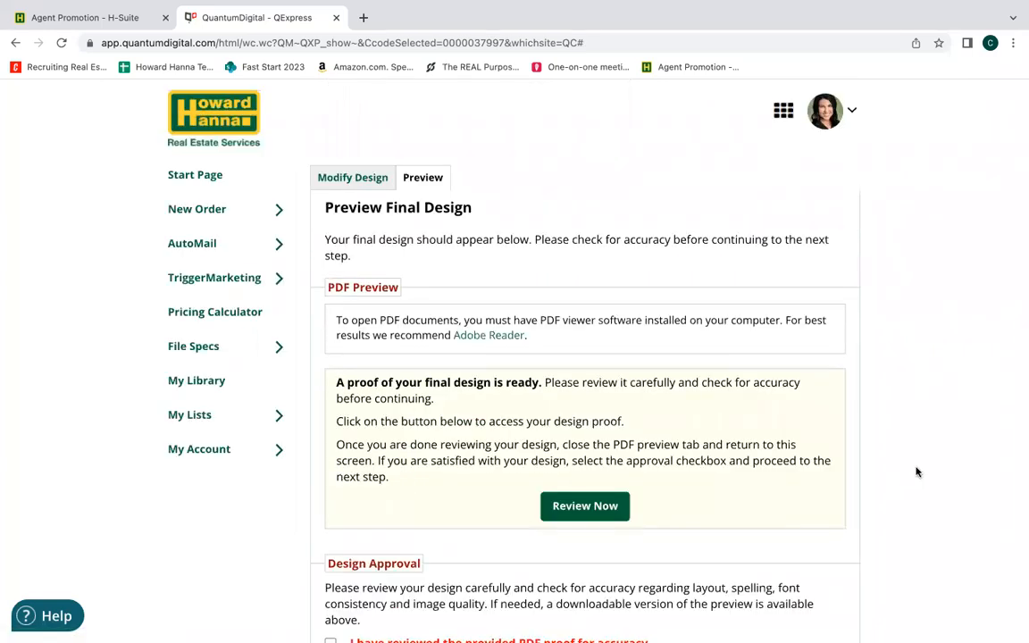
scroll(915, 471, "down", 1)
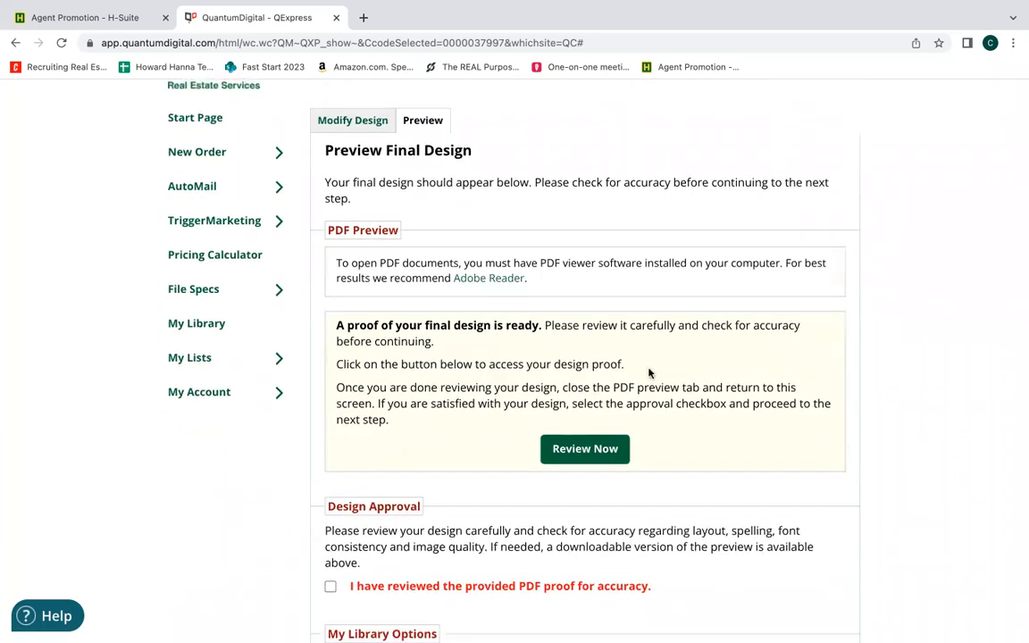
left_click(582, 449)
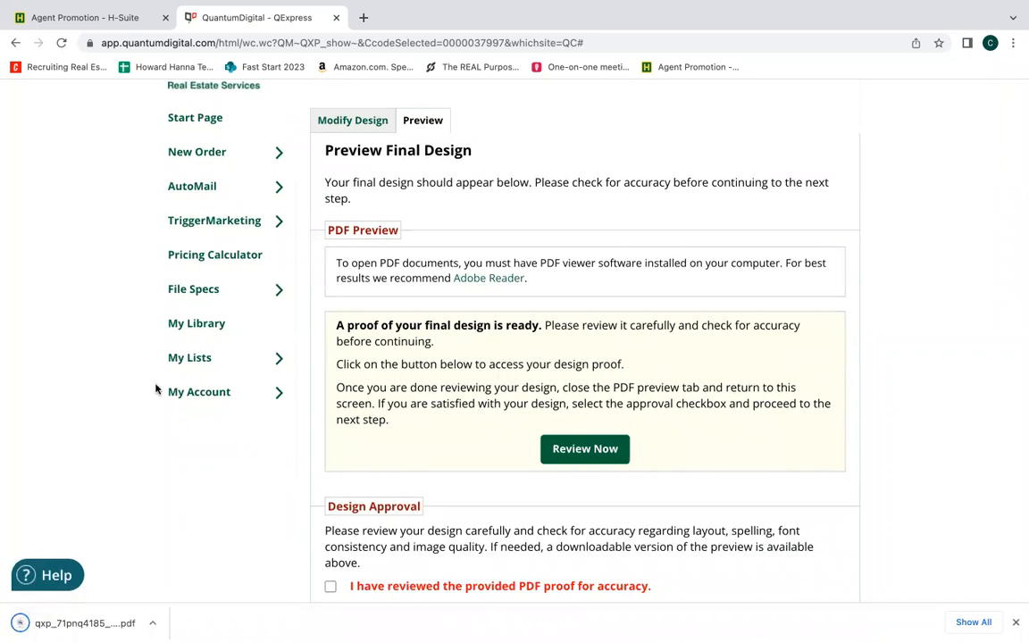
left_click(94, 623)
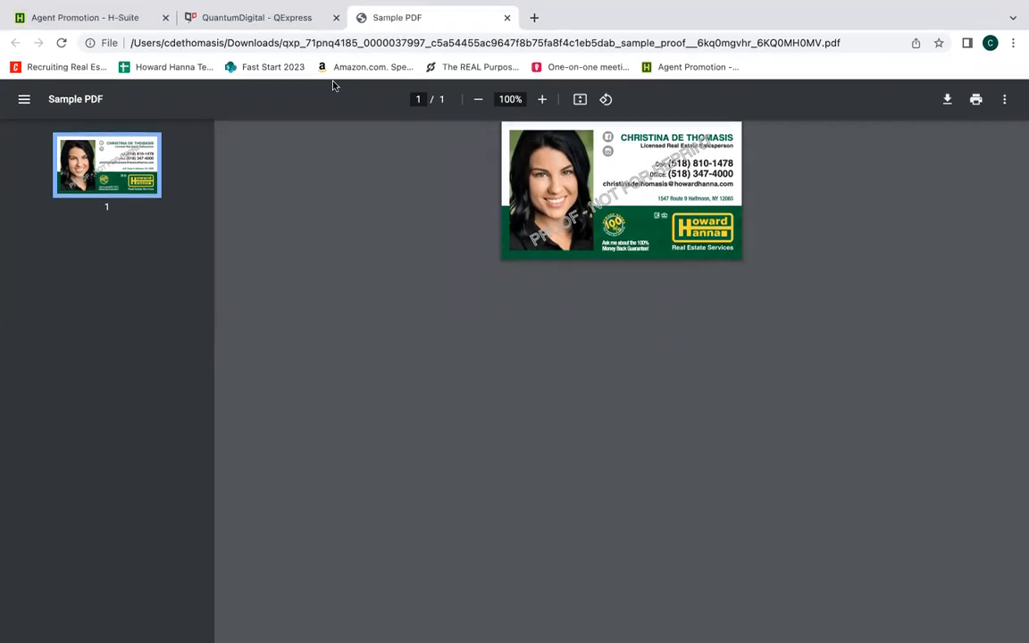
left_click(198, 19)
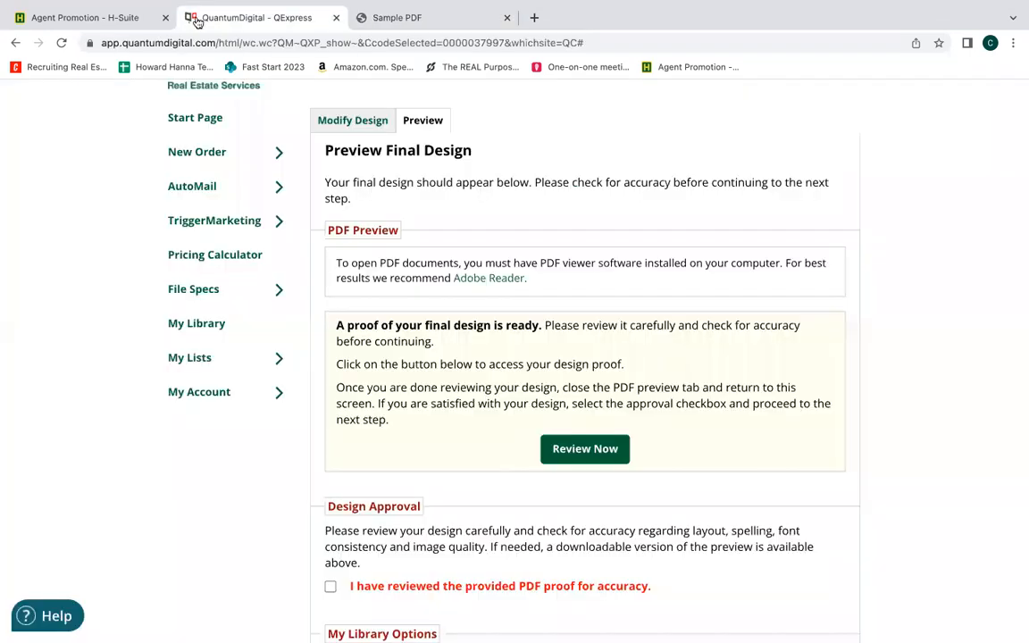
Approve the front design's proof and save it to the library with the file name Business Card Front.
scroll(214, 478, "down", 2)
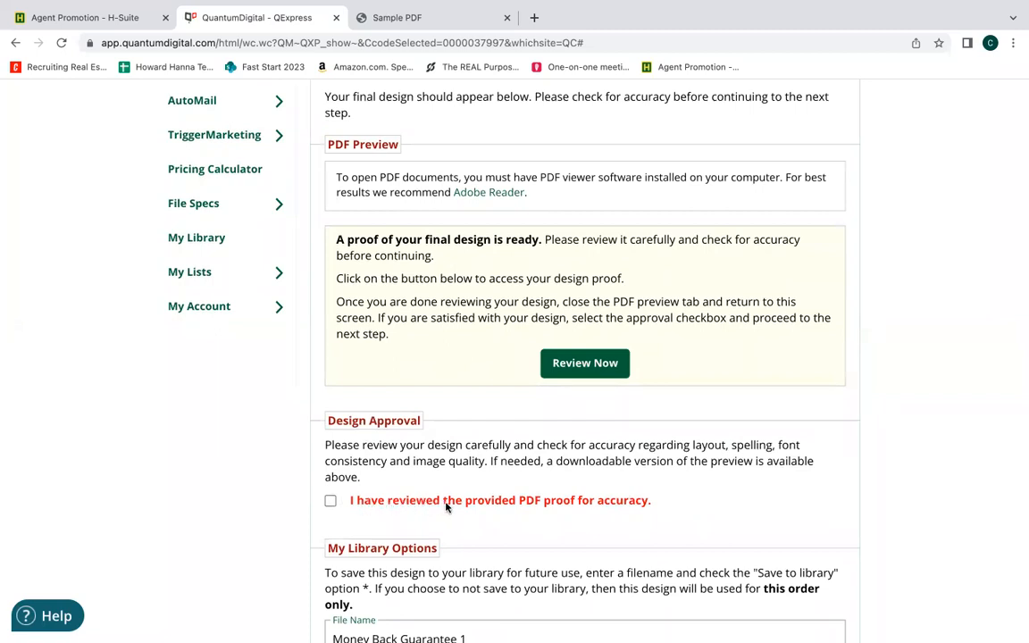
left_click(331, 502)
scroll(474, 515, "down", 3)
scroll(474, 515, "down", 2)
left_click(479, 407)
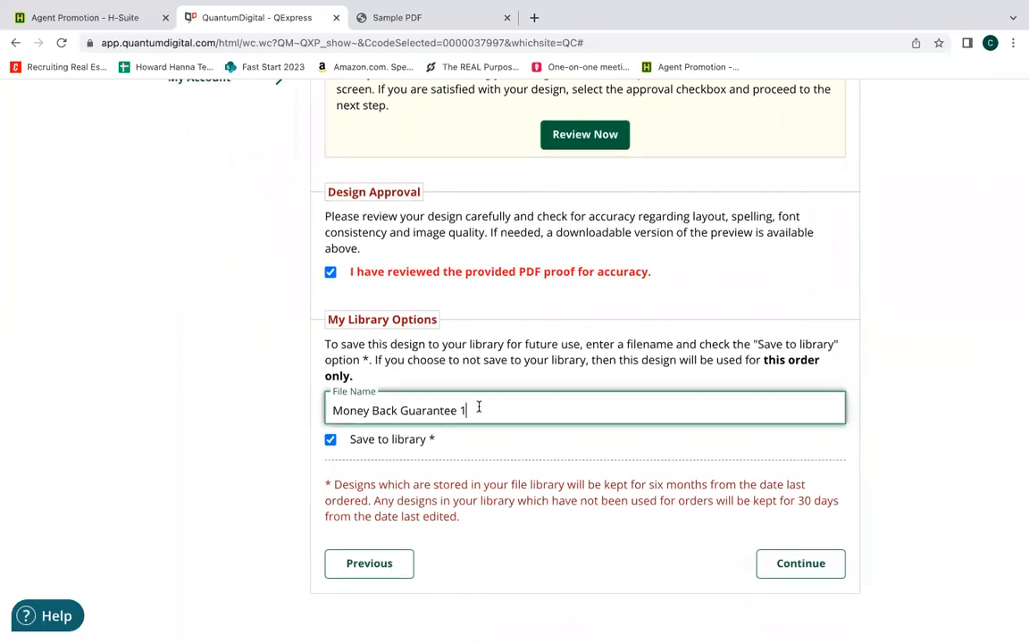
left_click_drag(479, 408, 318, 404)
type("Bu")
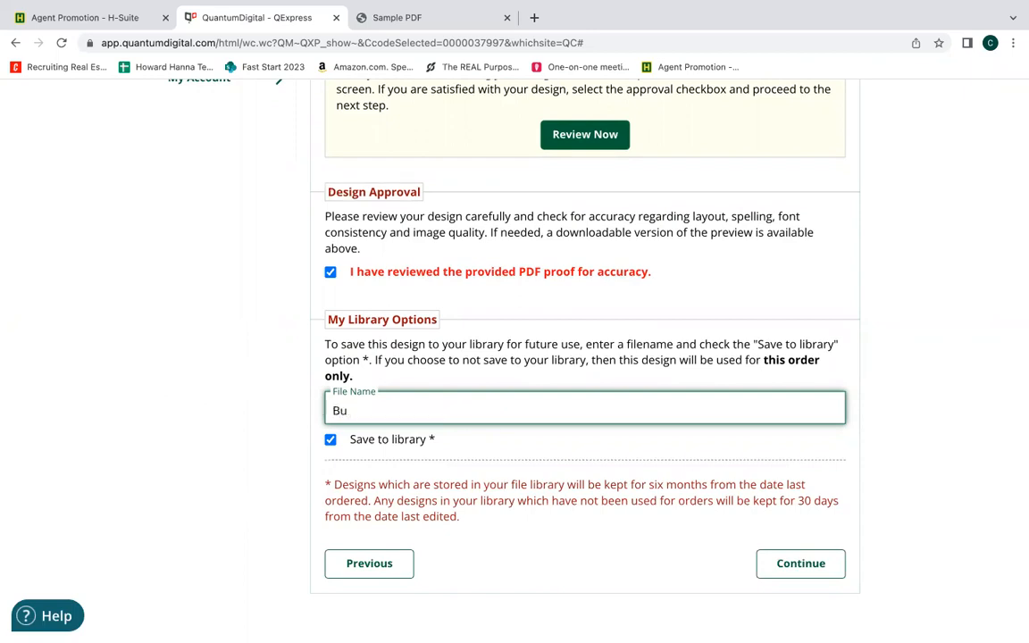
type("siness Car")
type("ds")
type("Front")
left_click(454, 459)
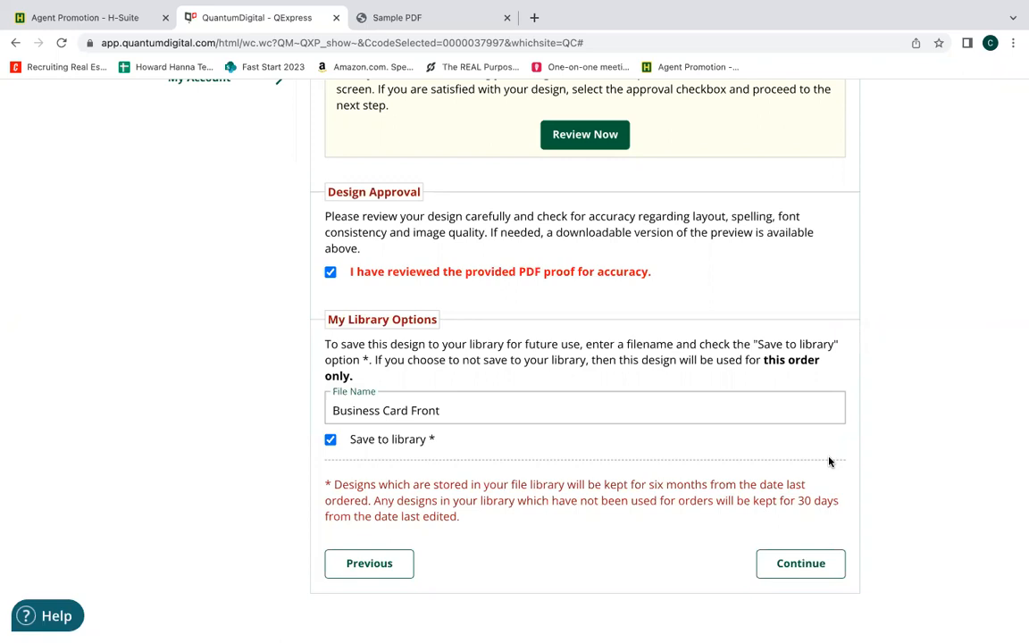
left_click(831, 574)
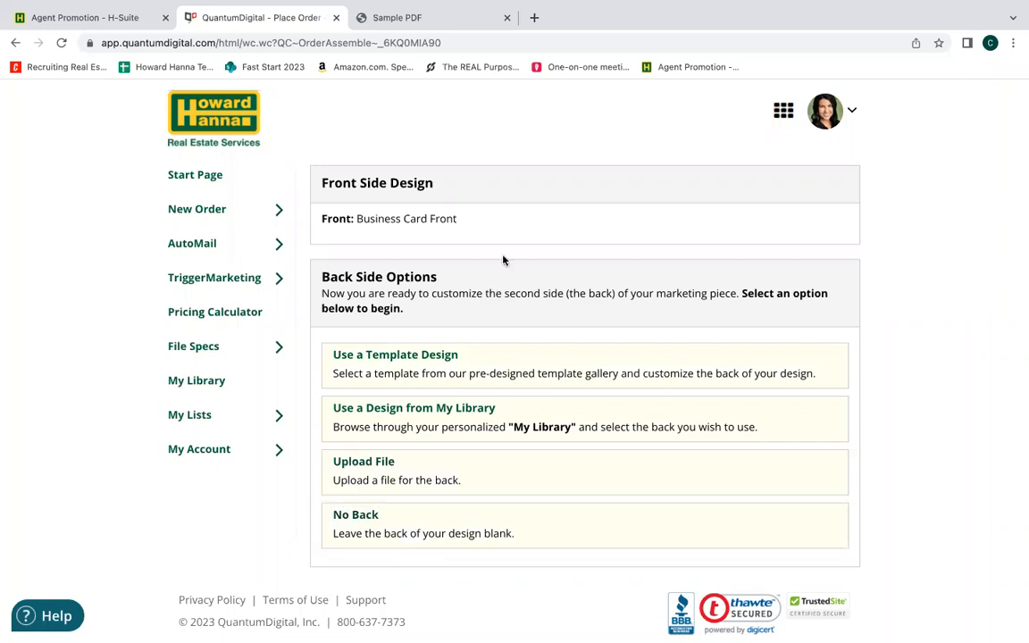
Choose the Option 7 template design for the back side of the business card.
left_click(476, 366)
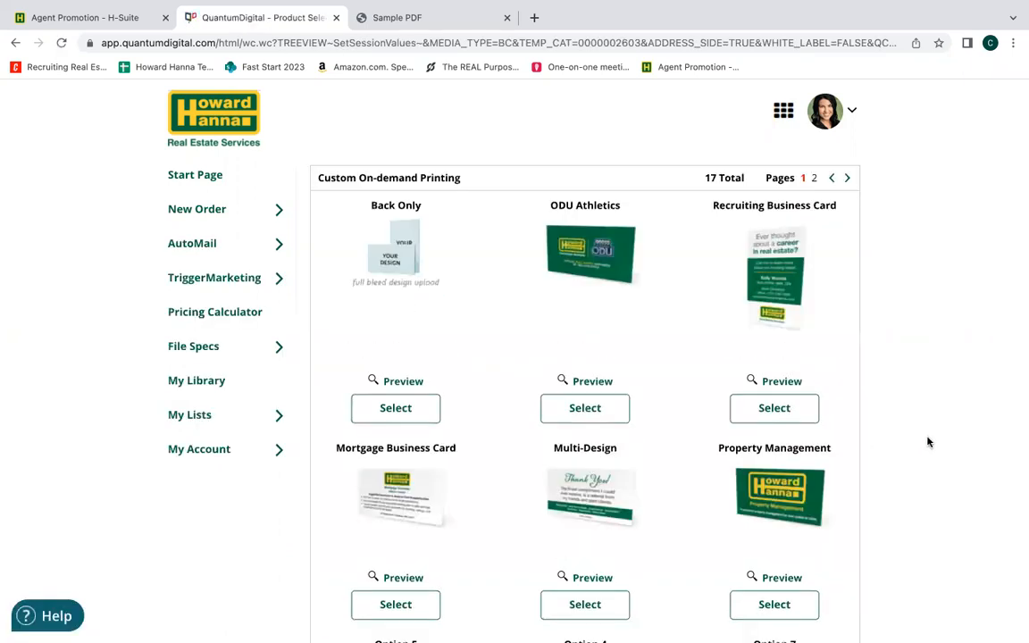
scroll(927, 441, "down", 3)
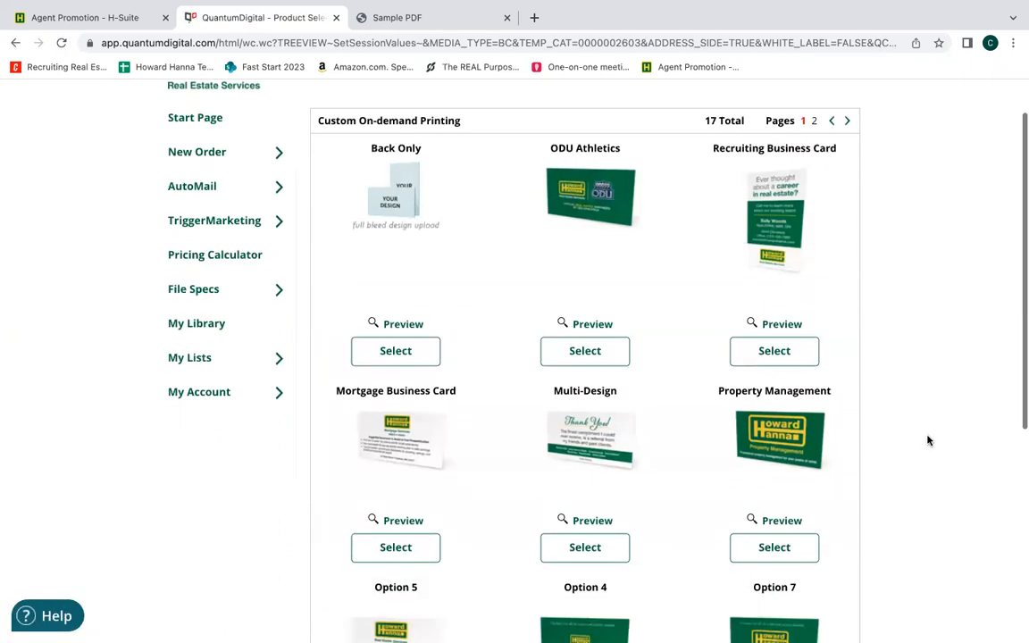
scroll(927, 440, "down", 3)
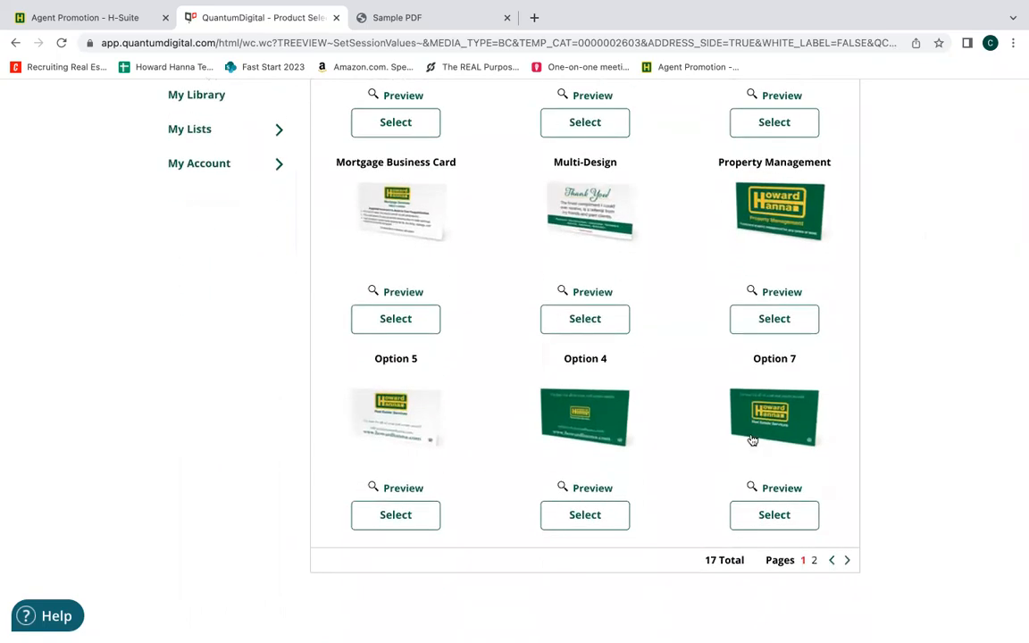
left_click(767, 525)
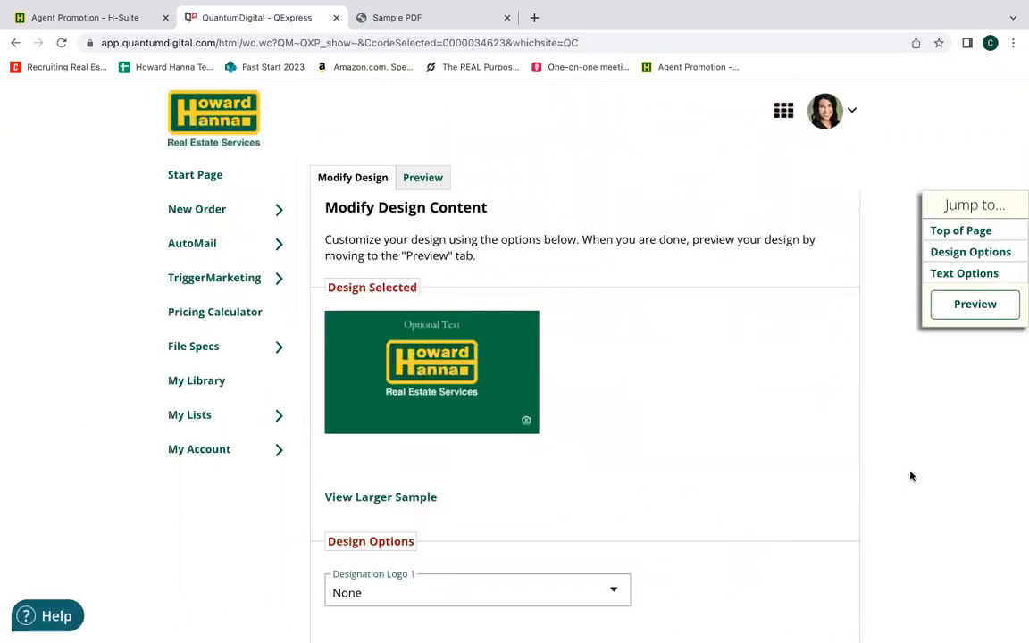
Try the optional text "Add Optional Text Here" on the card back and clear the field.
scroll(911, 476, "down", 3)
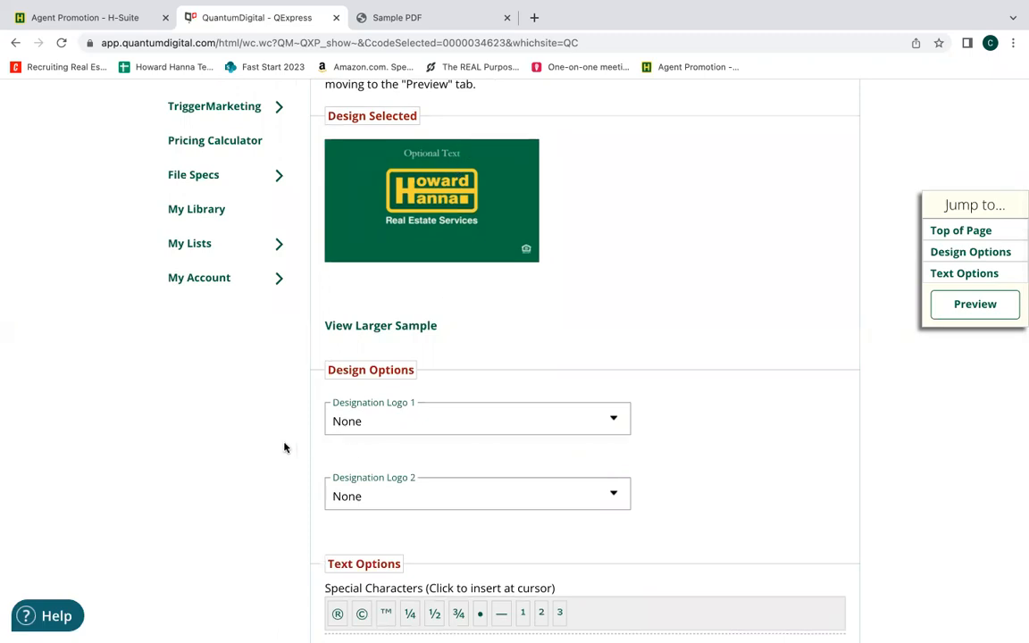
scroll(283, 448, "down", 3)
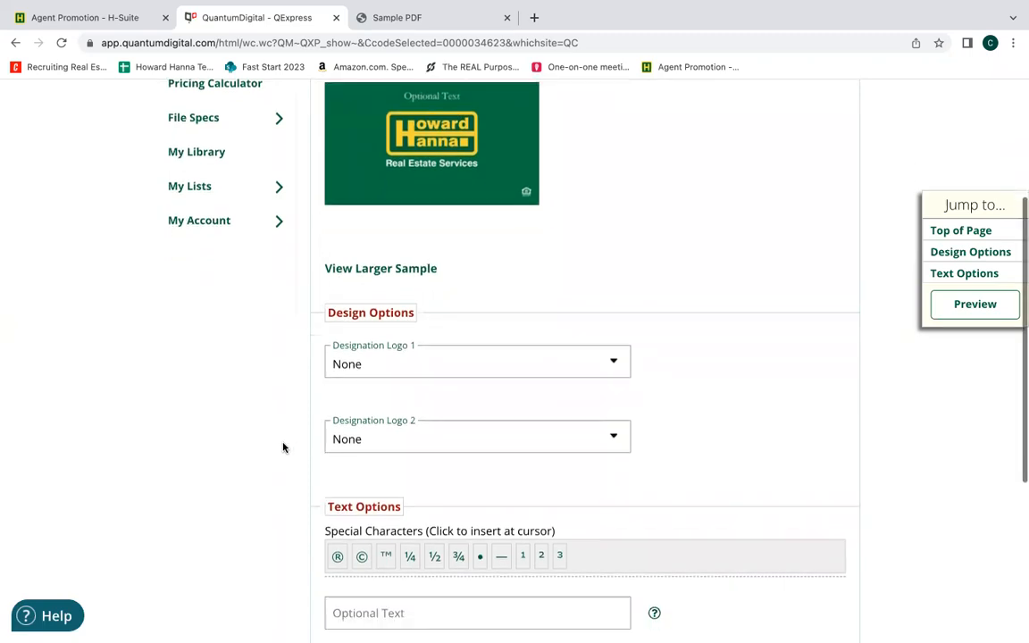
scroll(283, 448, "down", 2)
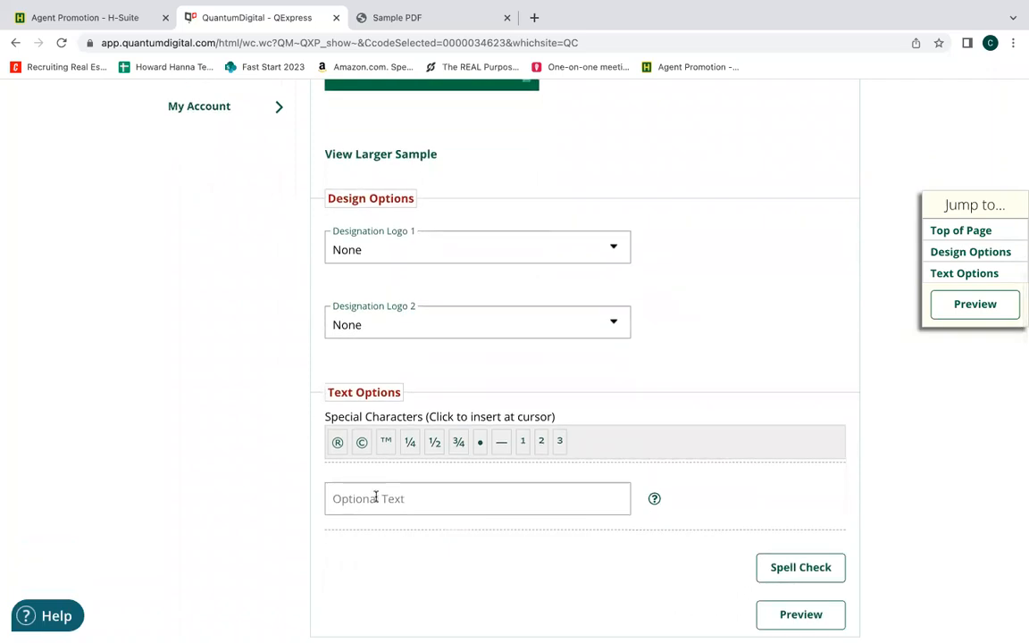
left_click(375, 496)
type("A")
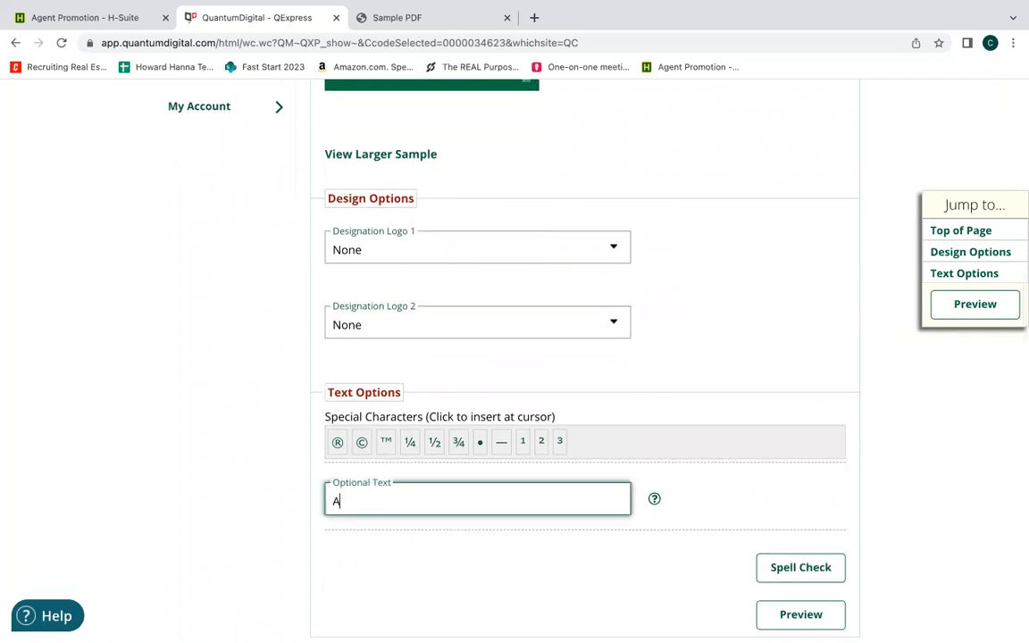
type("dd Optional Text Here")
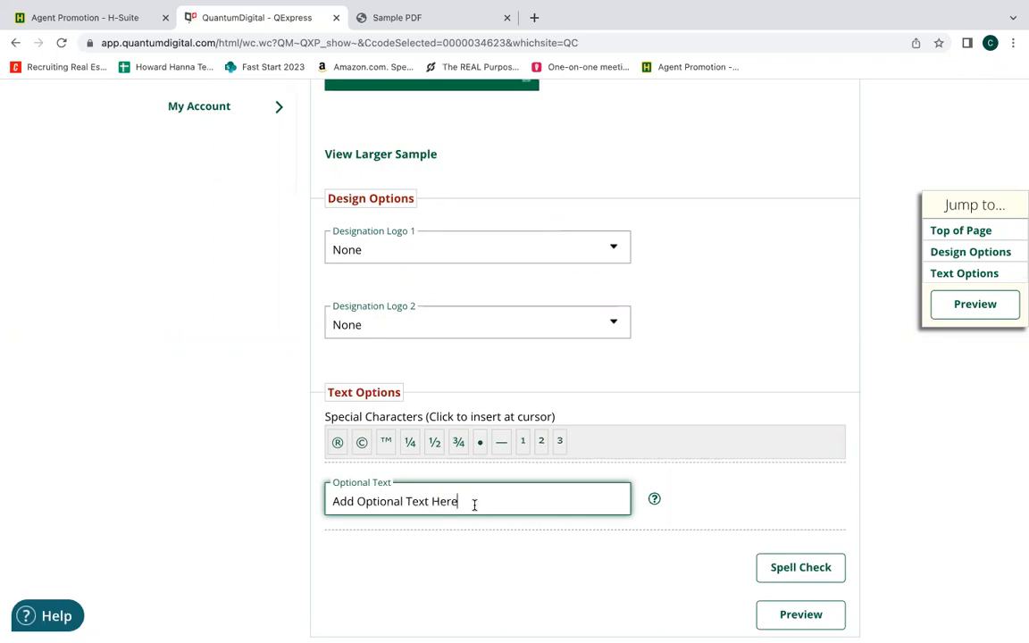
left_click_drag(473, 505, 324, 508)
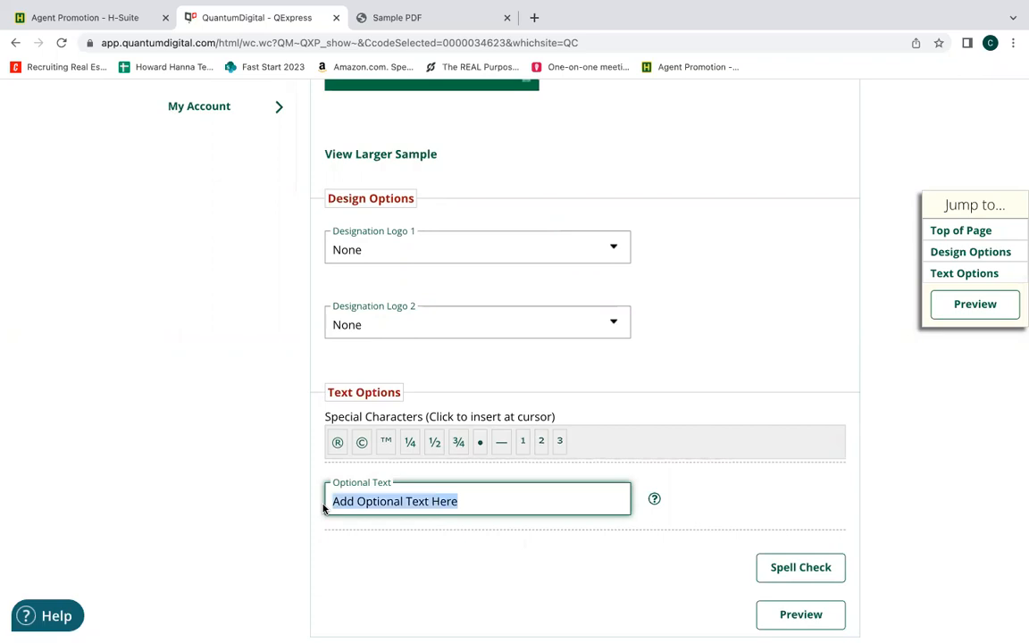
key("BackSpace")
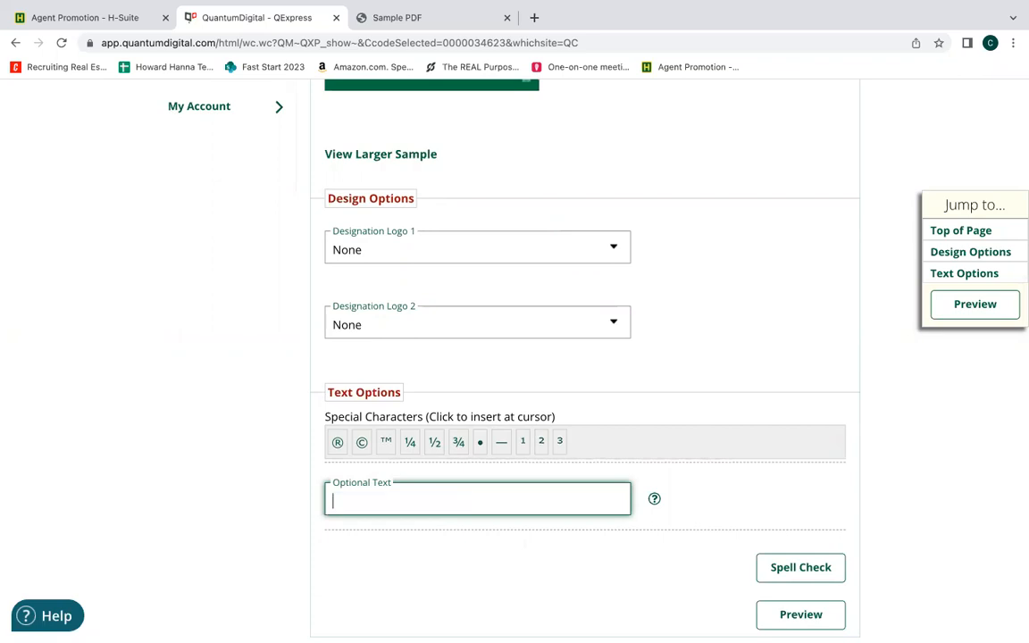
left_click(406, 551)
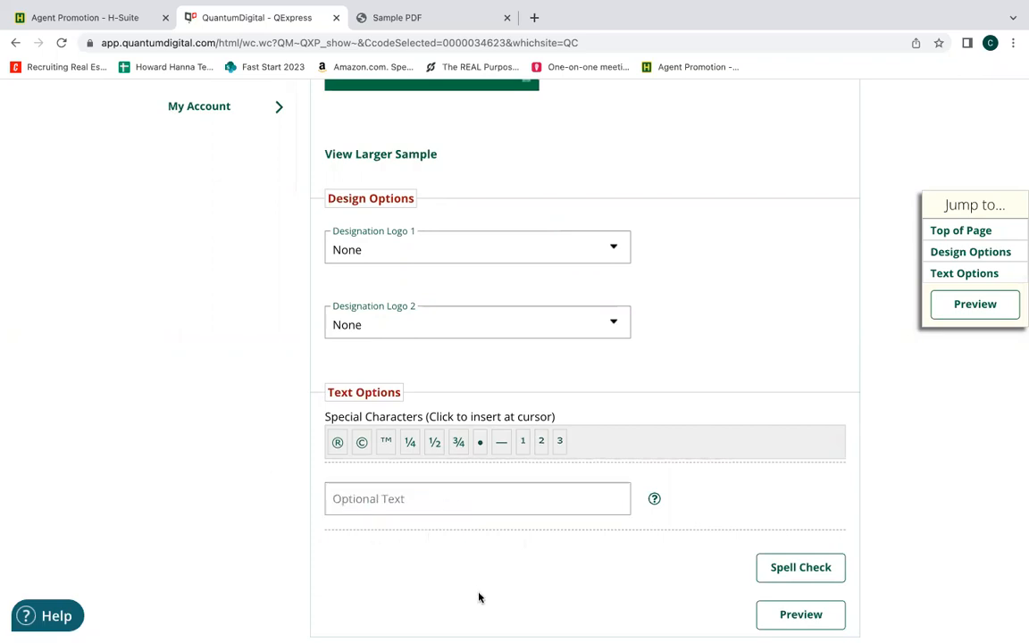
Run a spell check on the back design, and preview and review its PDF proof.
scroll(478, 600, "down", 3)
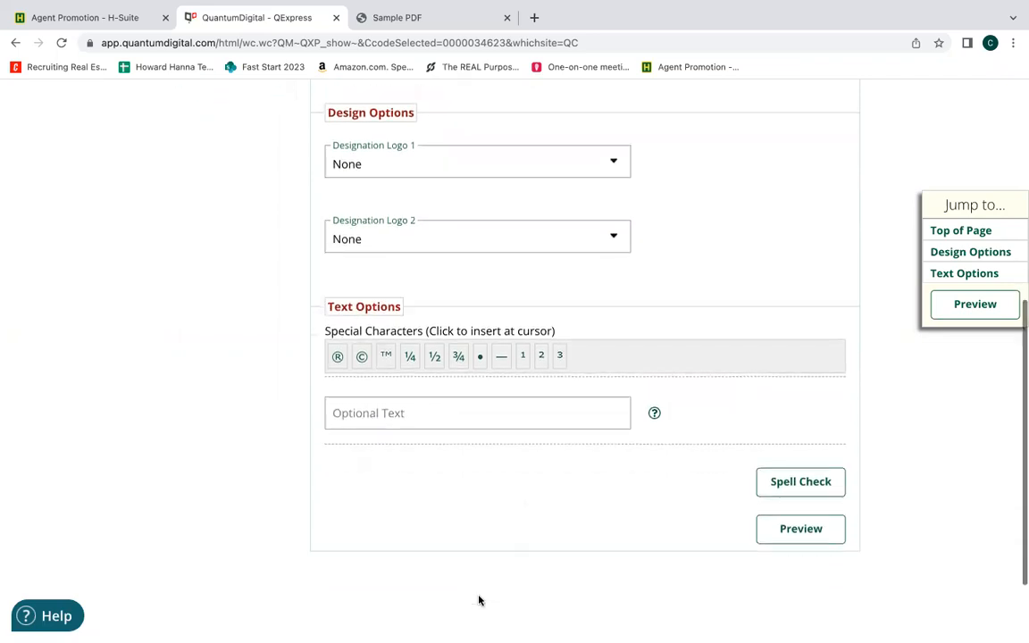
left_click(794, 482)
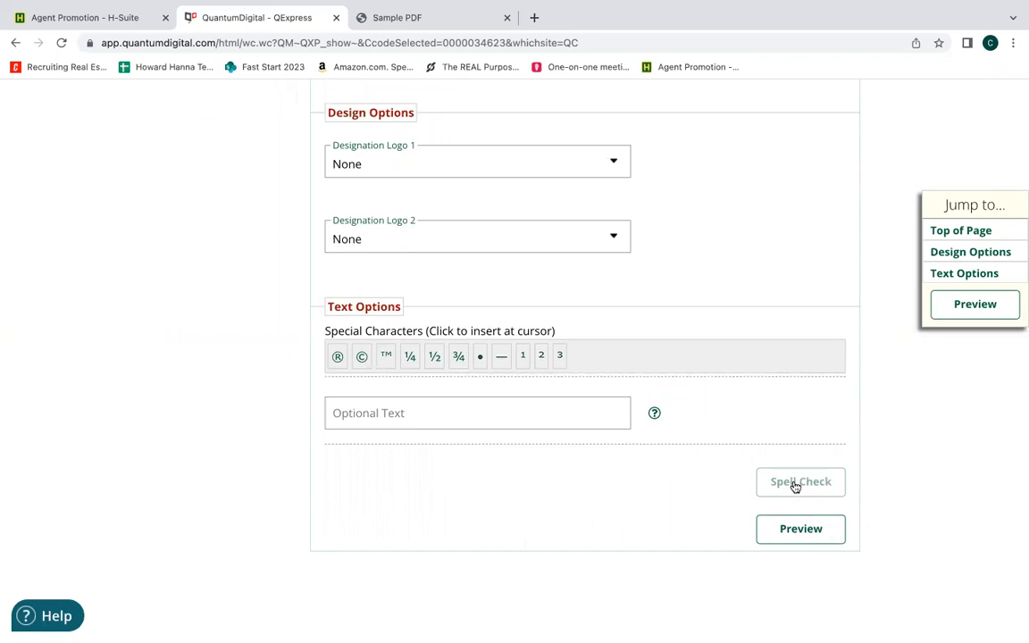
left_click(806, 531)
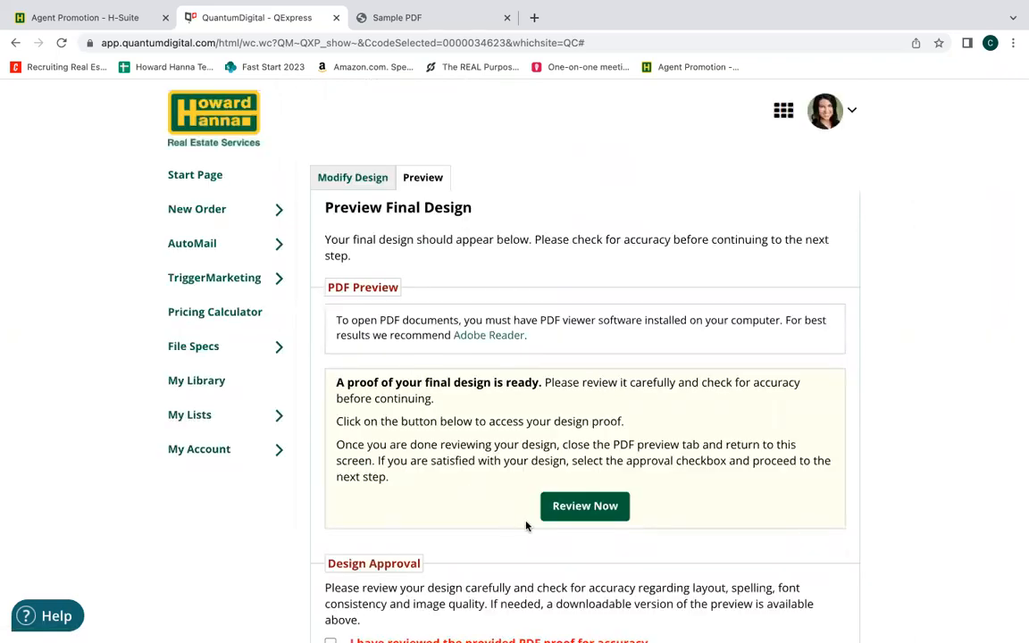
left_click(595, 507)
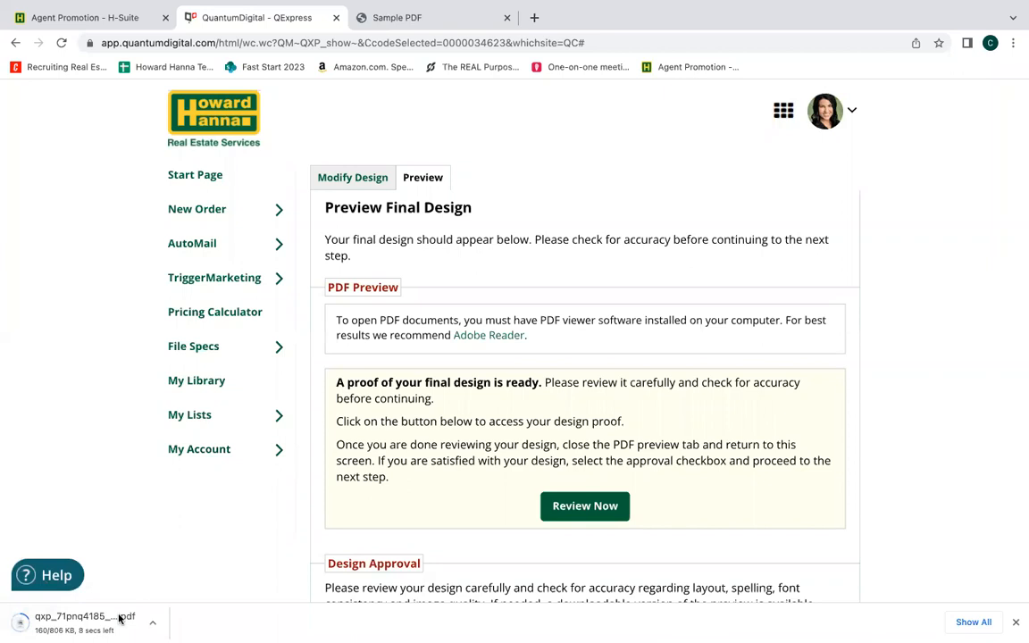
left_click(115, 631)
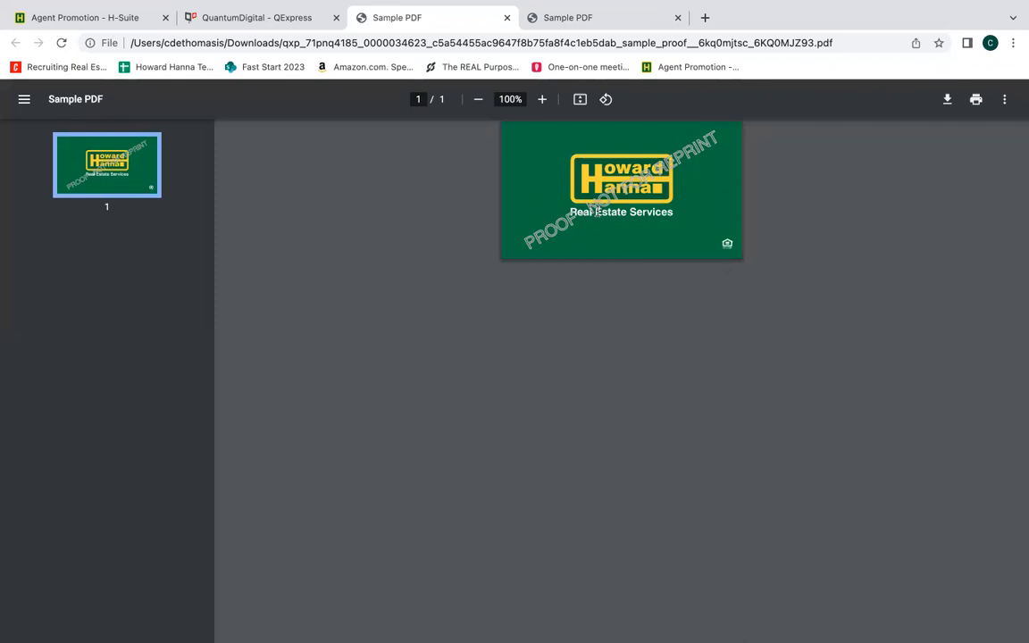
left_click(507, 17)
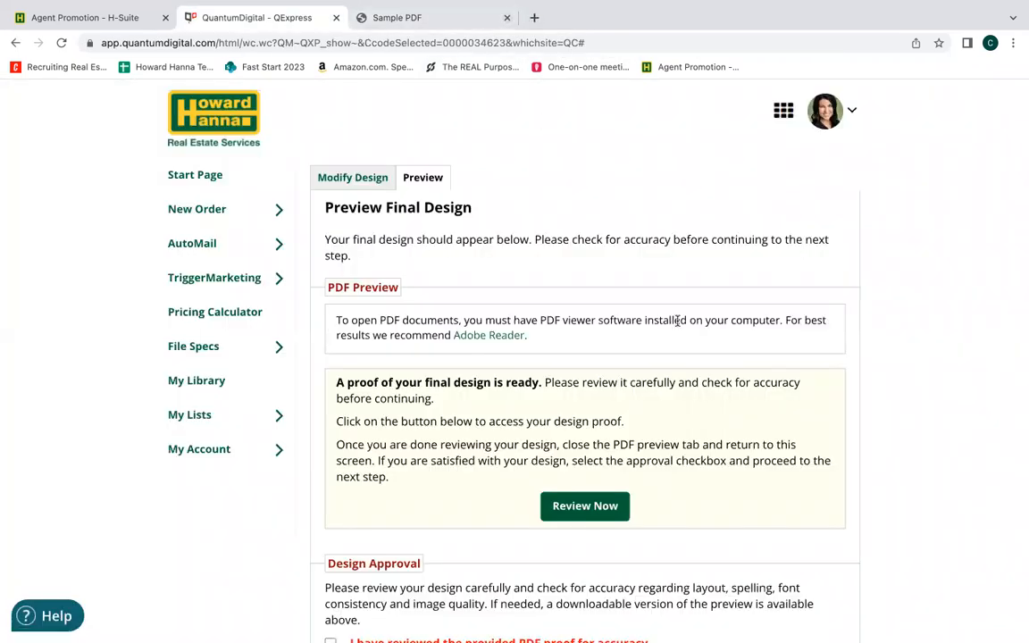
Approve the back design's proof and set its library file name to Business Card Back.
scroll(929, 439, "down", 4)
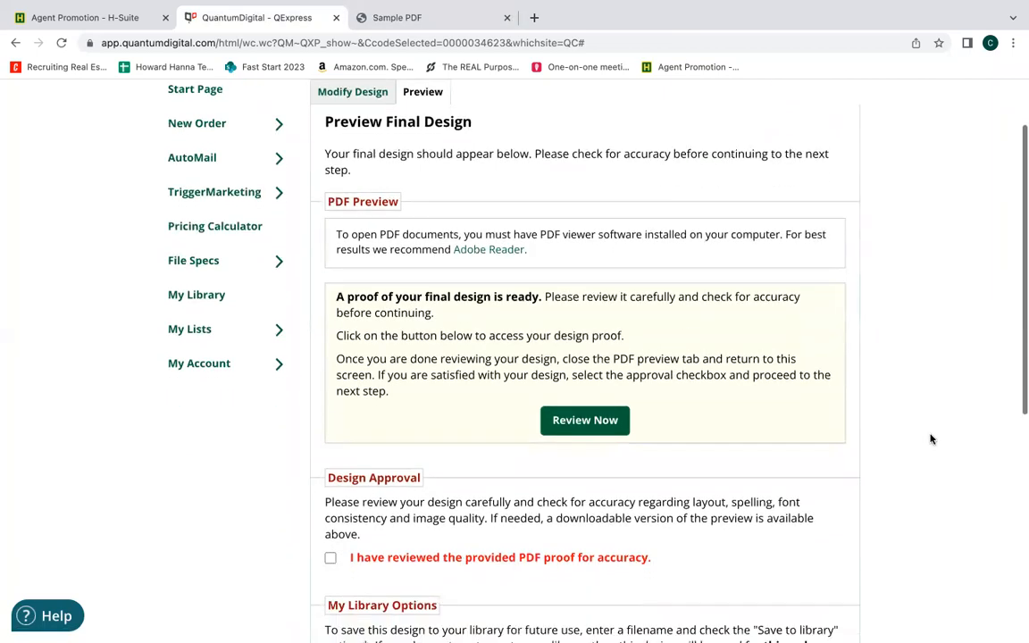
left_click(330, 472)
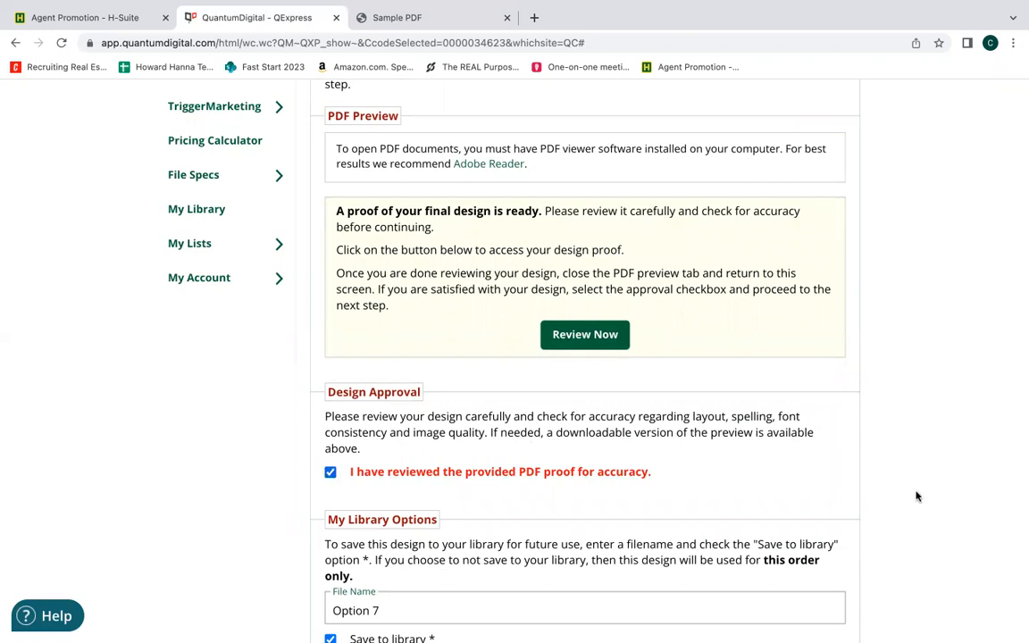
scroll(917, 491, "down", 2)
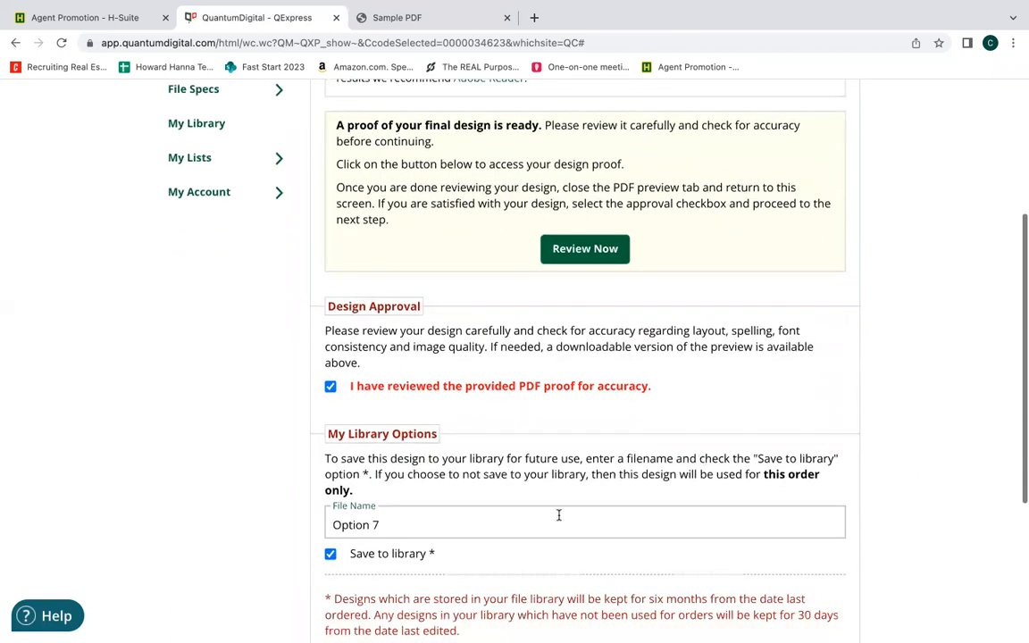
left_click(390, 525)
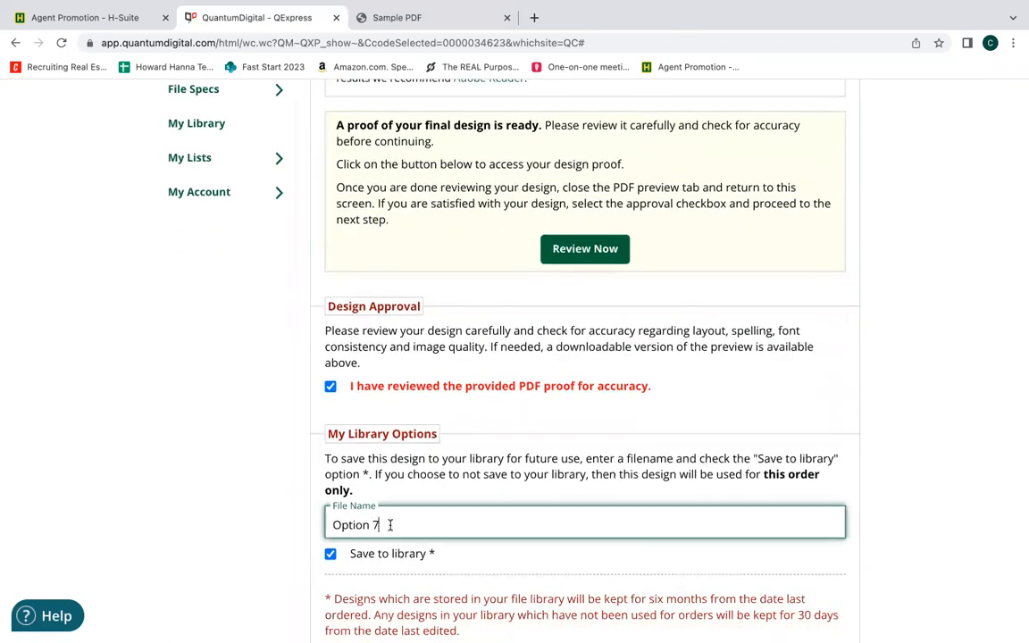
left_click_drag(390, 525, 301, 531)
key("BackSpace")
type("Business Card Back")
left_click(902, 528)
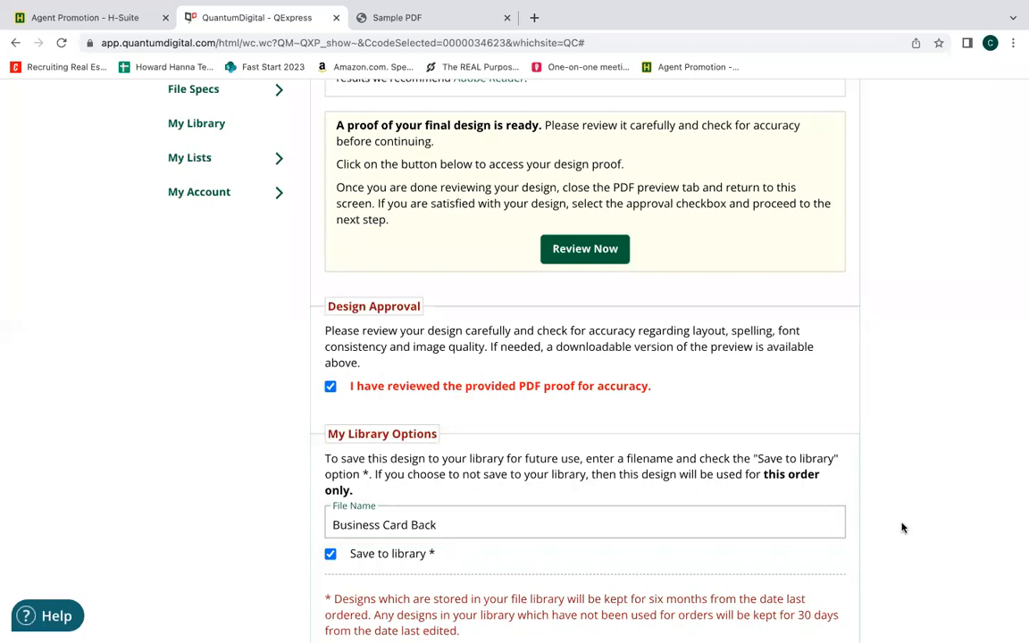
scroll(902, 528, "down", 3)
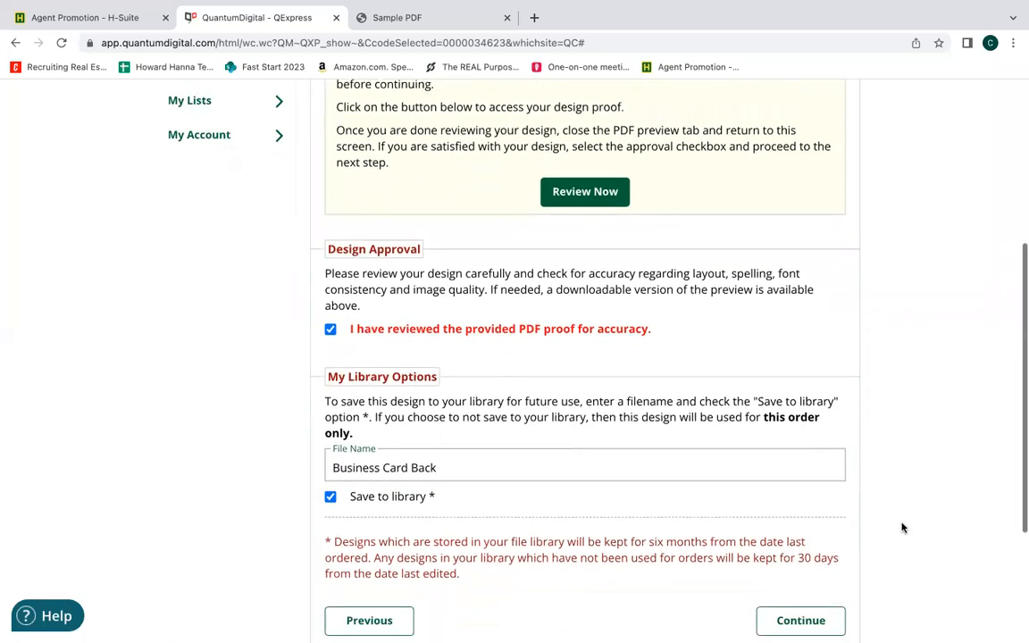
scroll(902, 528, "down", 1)
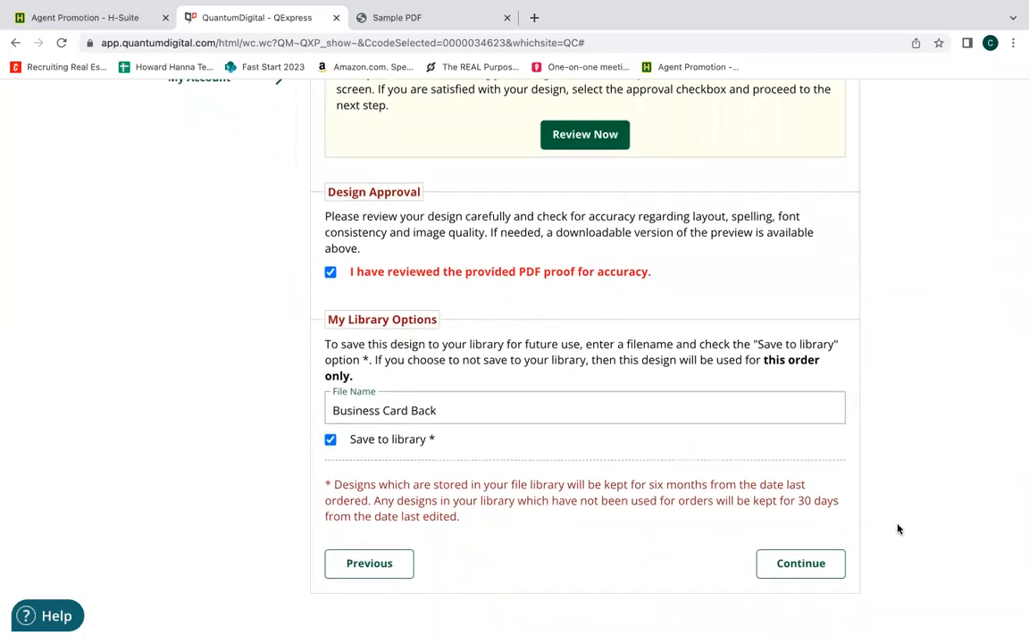
Save the back design to the library and check the print quantity choices, keeping the quantity at 250.
left_click(817, 562)
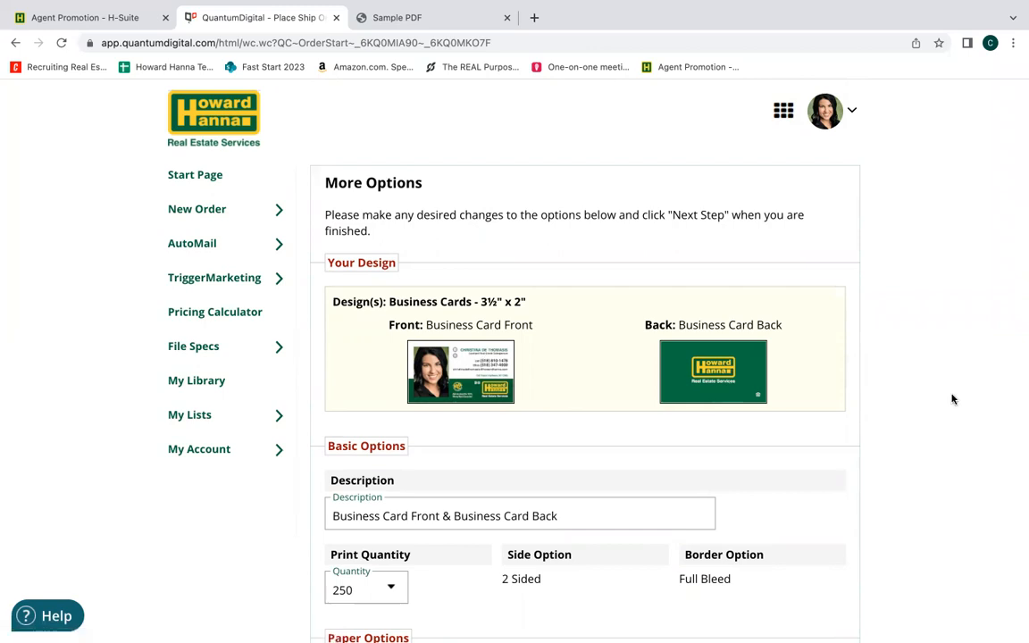
scroll(952, 399, "down", 3)
scroll(952, 400, "down", 3)
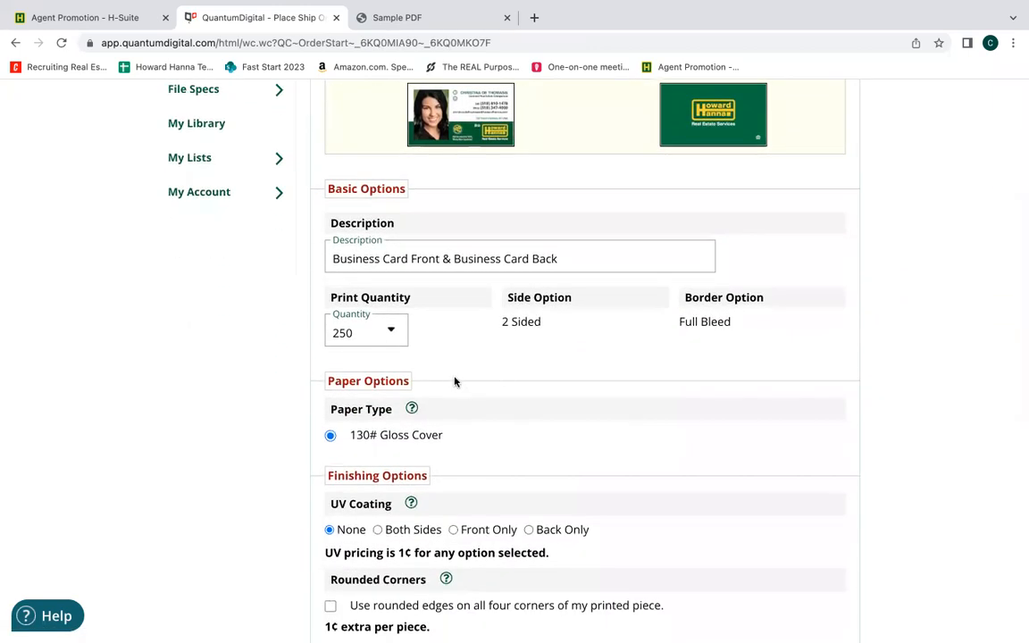
left_click(391, 333)
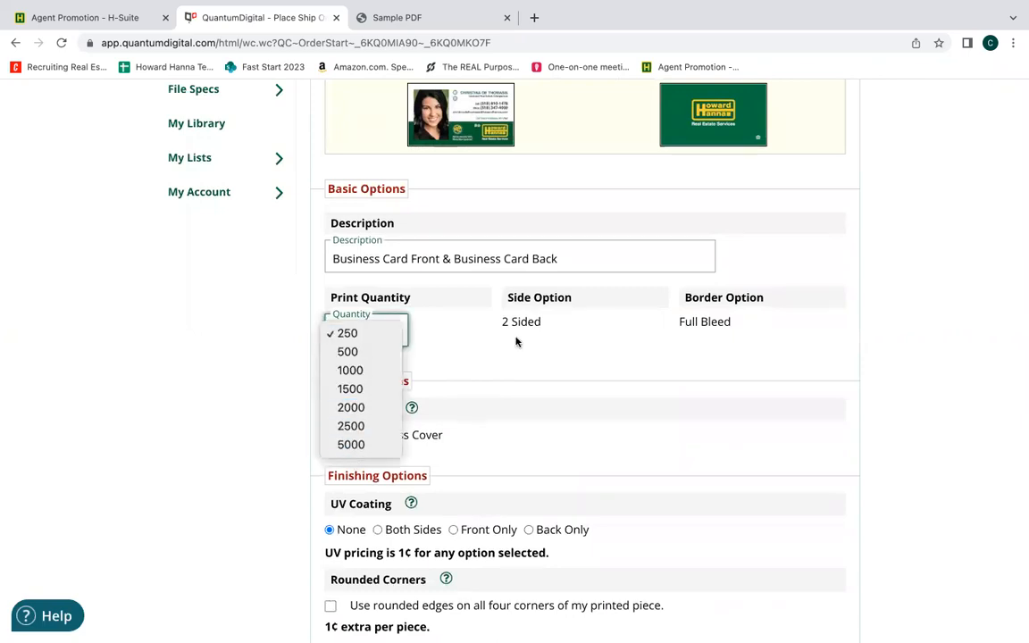
left_click(515, 342)
left_click(384, 333)
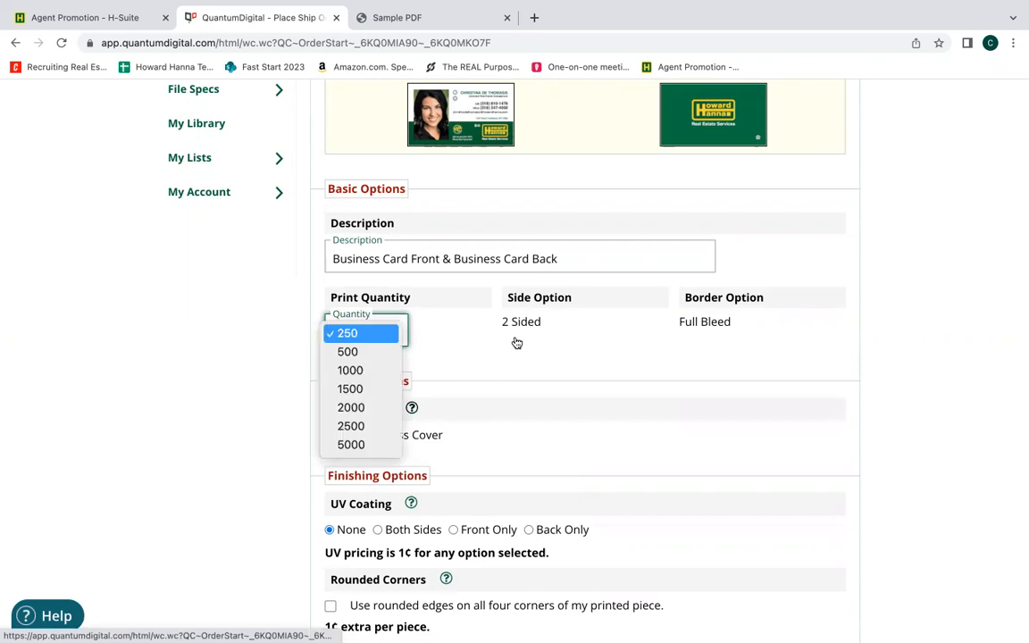
left_click(516, 343)
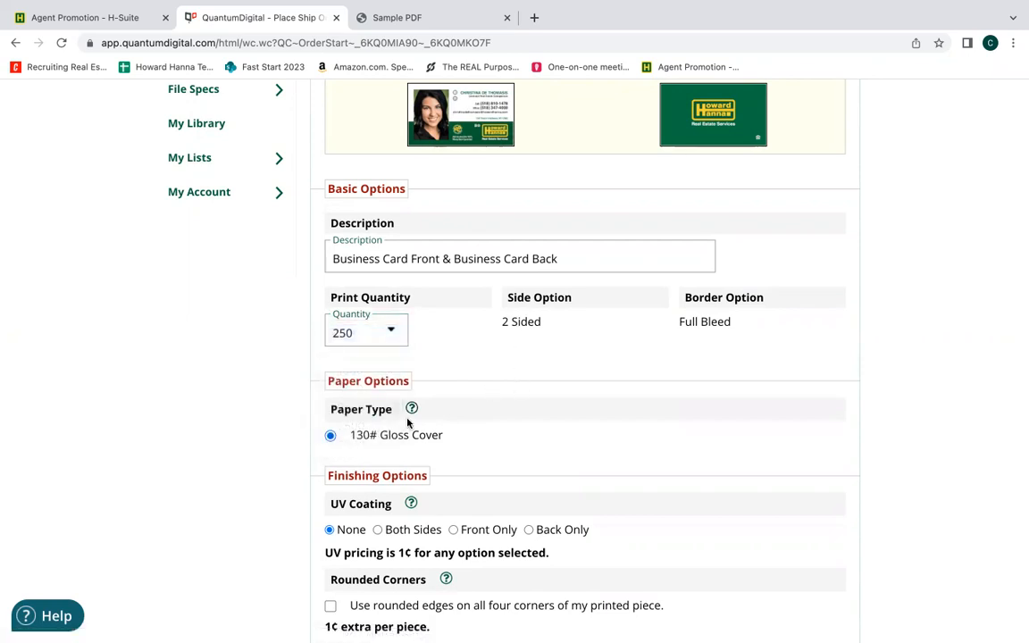
Review the paper, finishing, professional review and promo code options, keep the defaults, and continue to the shipping information.
scroll(223, 446, "down", 3)
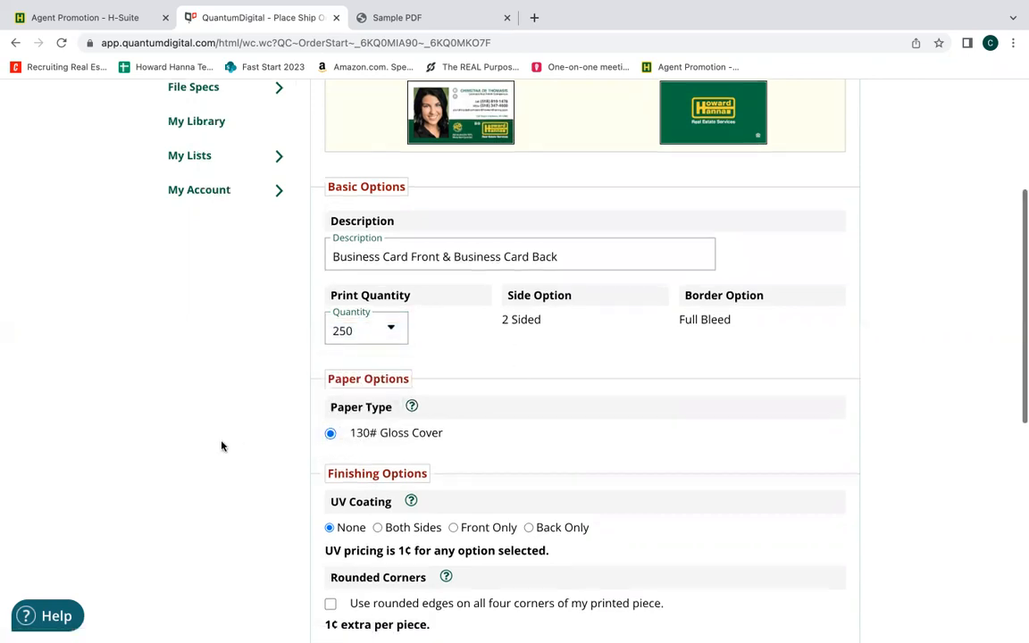
scroll(222, 447, "down", 2)
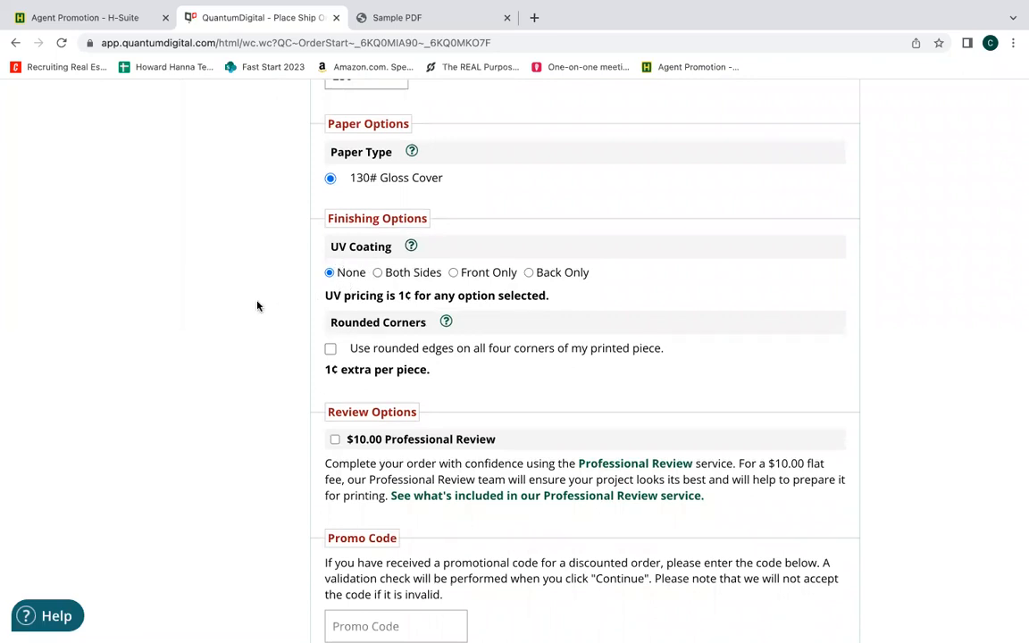
scroll(257, 305, "down", 3)
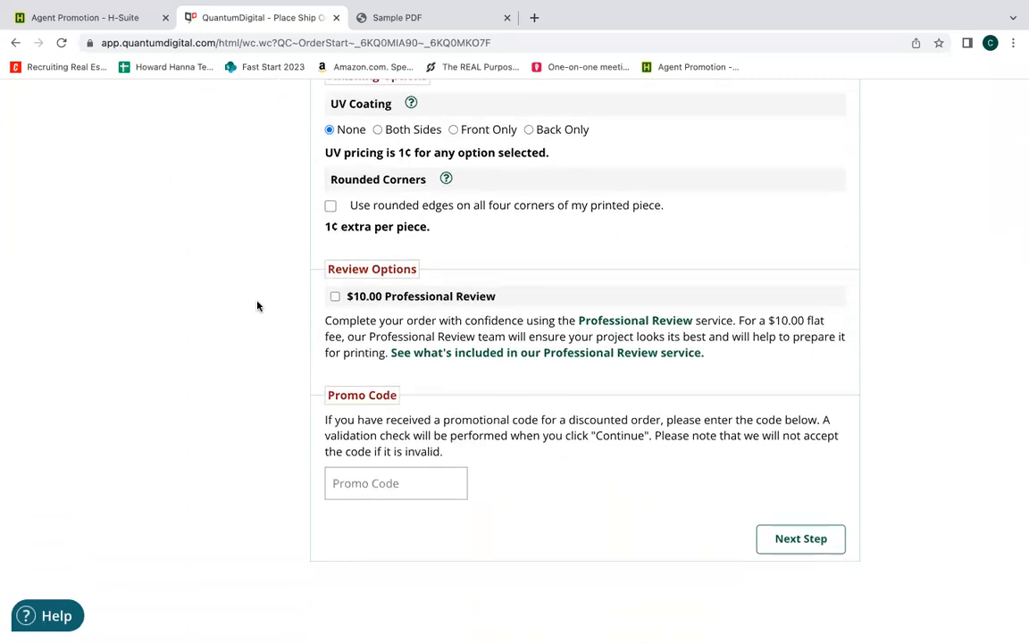
scroll(257, 305, "down", 1)
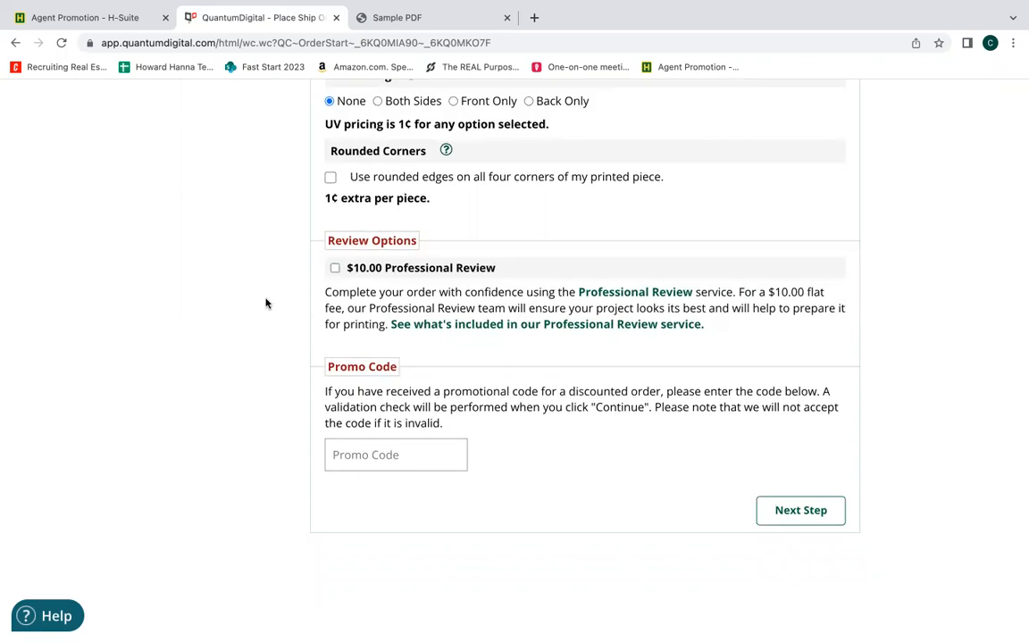
scroll(266, 303, "down", 2)
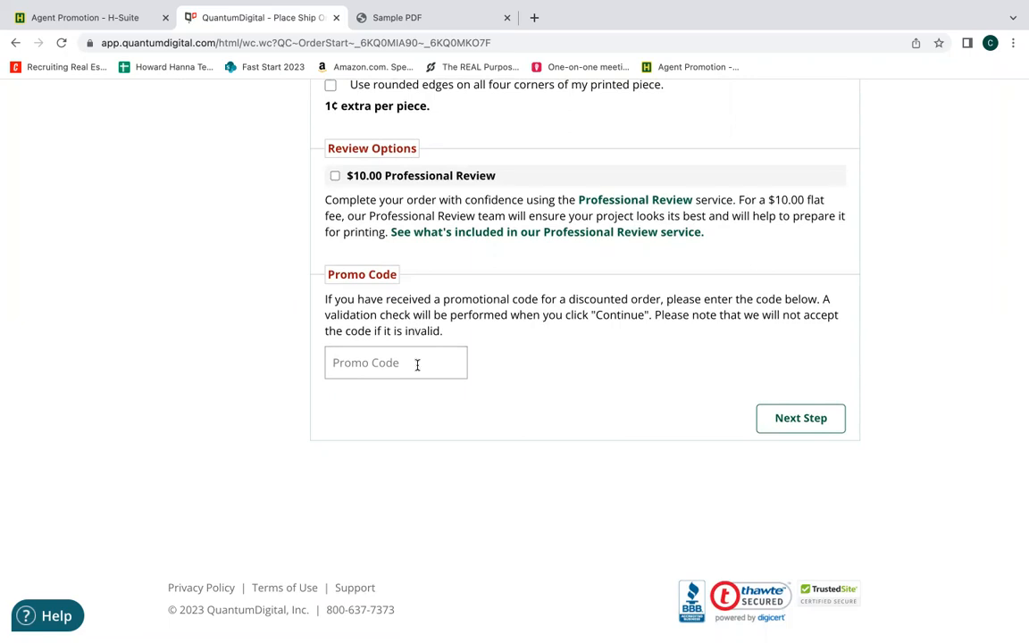
left_click(802, 420)
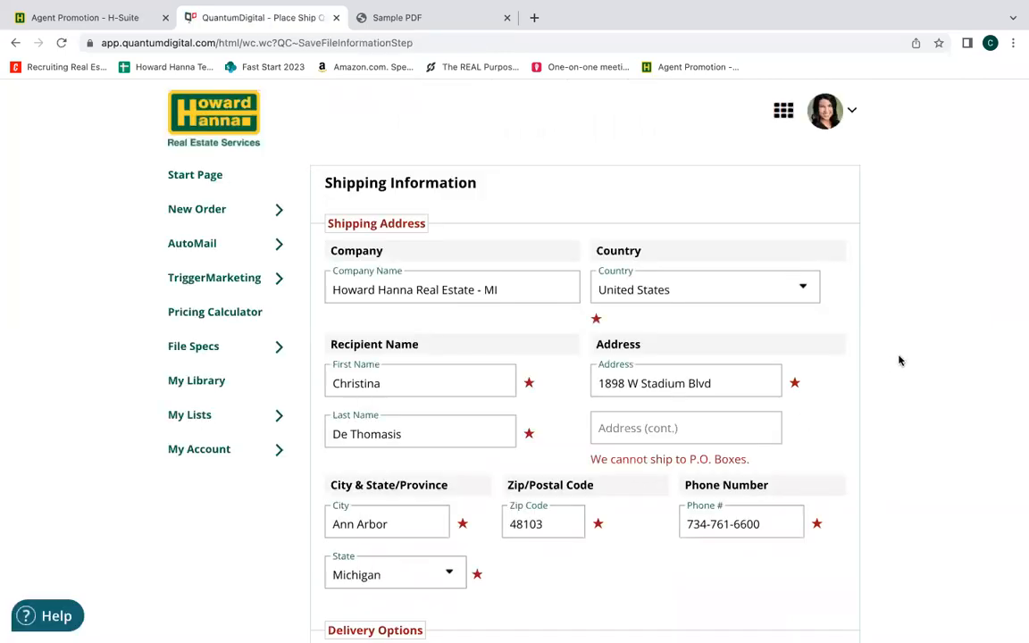
Replace the shipping company name with Howard Hanna Clifton Park.
left_click(529, 290)
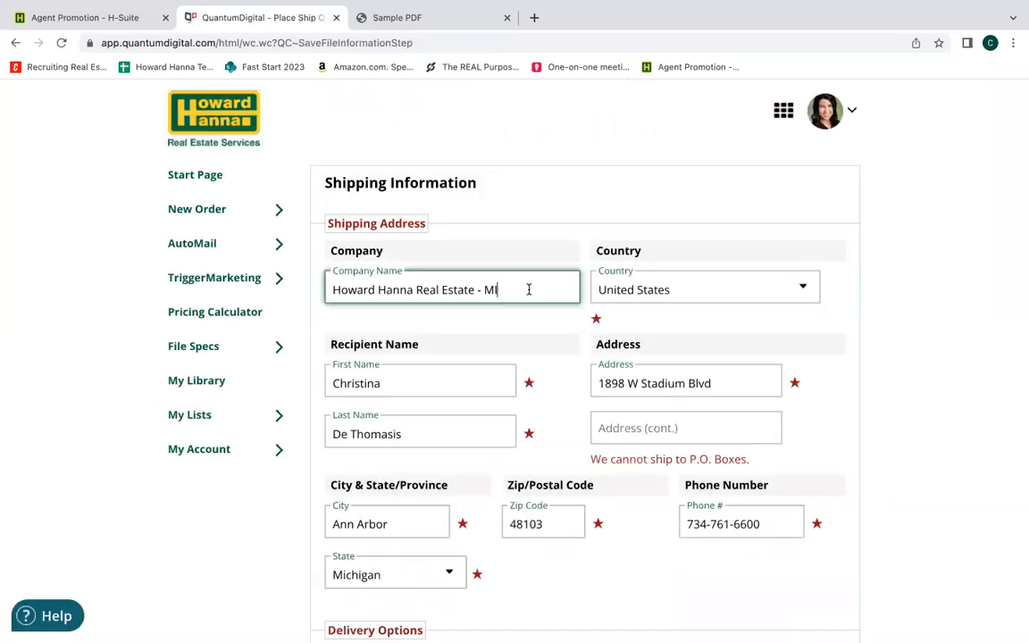
triple_click(329, 289)
key("BackSpace")
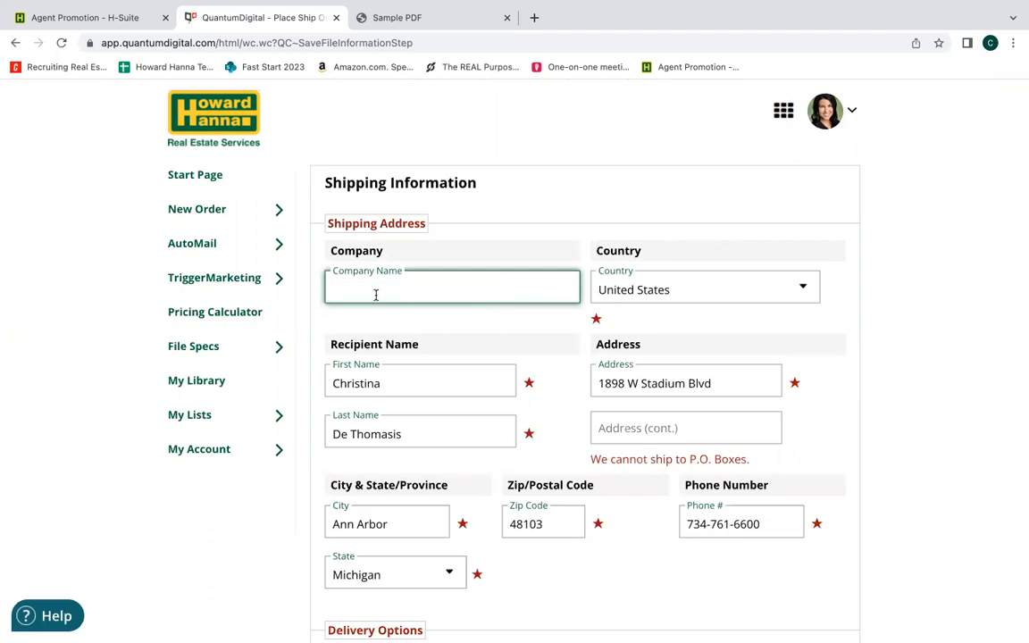
type("1547 Route")
key("BackSpace")
key("BackSpace")
key("BackSpace")
key("BackSpace")
key("BackSpace")
key("BackSpace")
key("BackSpace")
key("BackSpace")
key("BackSpace")
key("BackSpace")
key("BackSpace")
type("Howard Hanna ")
type("Cluff")
key("BackSpace")
key("BackSpace")
key("BackSpace")
type("ifton Park")
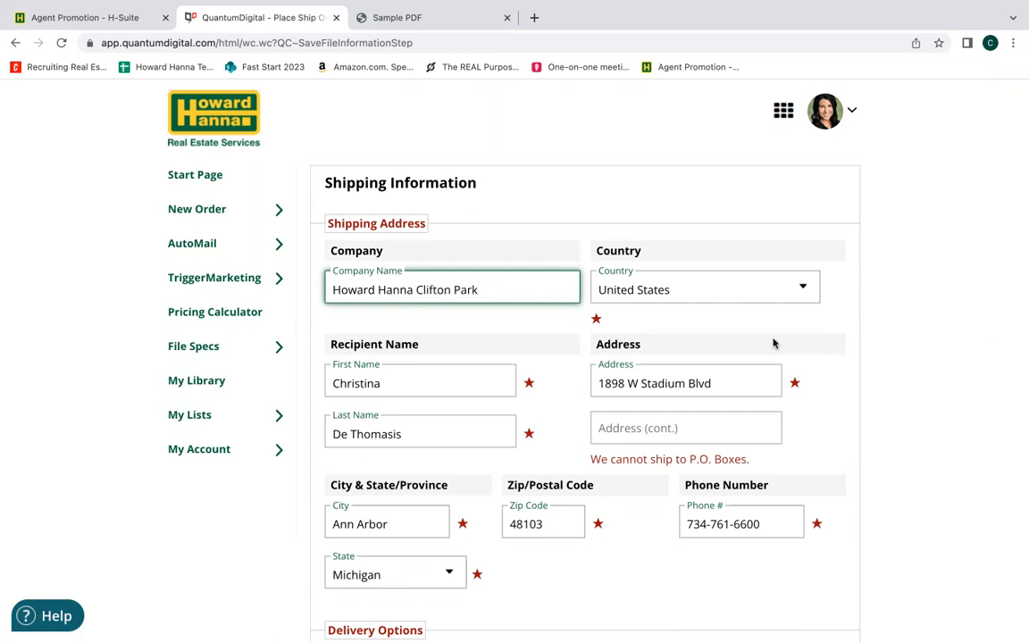
left_click(895, 420)
Replace the shipping address with the office's street address and accept the suggested match to fill in city, state and zip code.
scroll(898, 423, "down", 1)
scroll(897, 424, "down", 3)
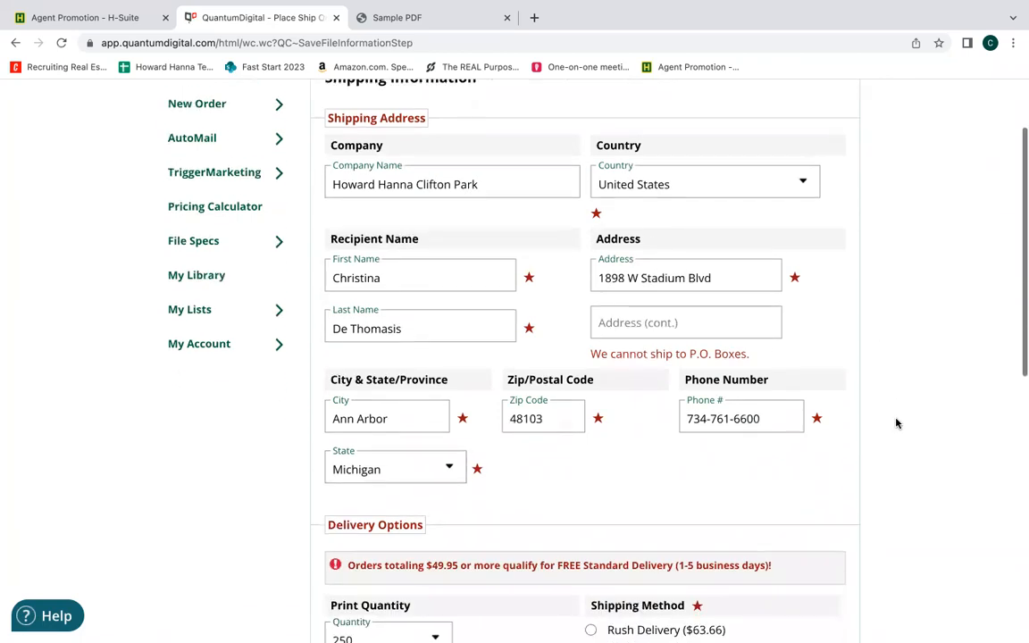
left_click(429, 268)
left_click(431, 318)
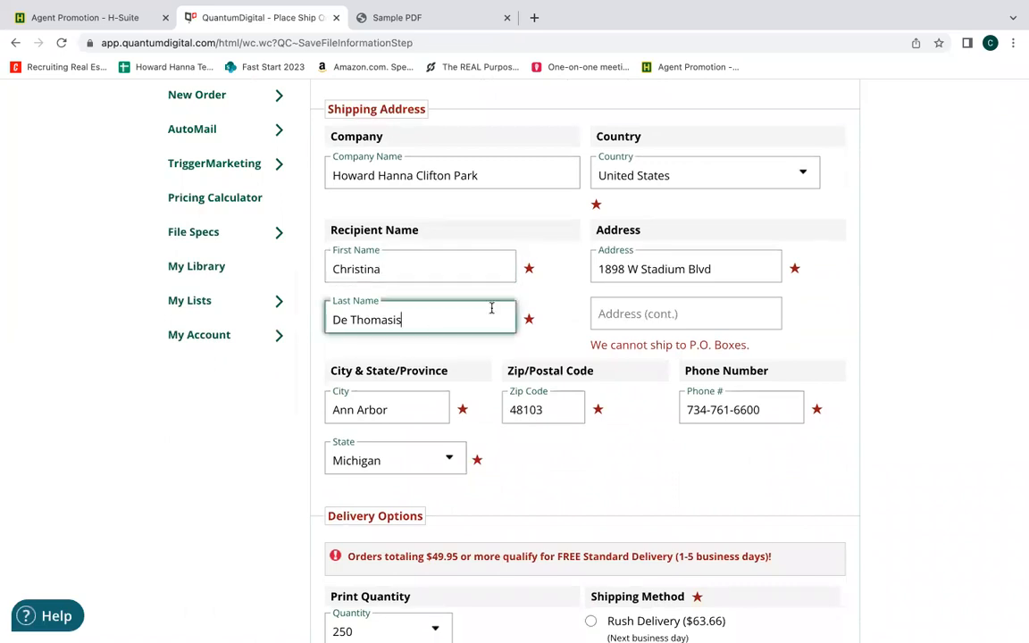
left_click(728, 270)
left_click_drag(727, 271, 583, 278)
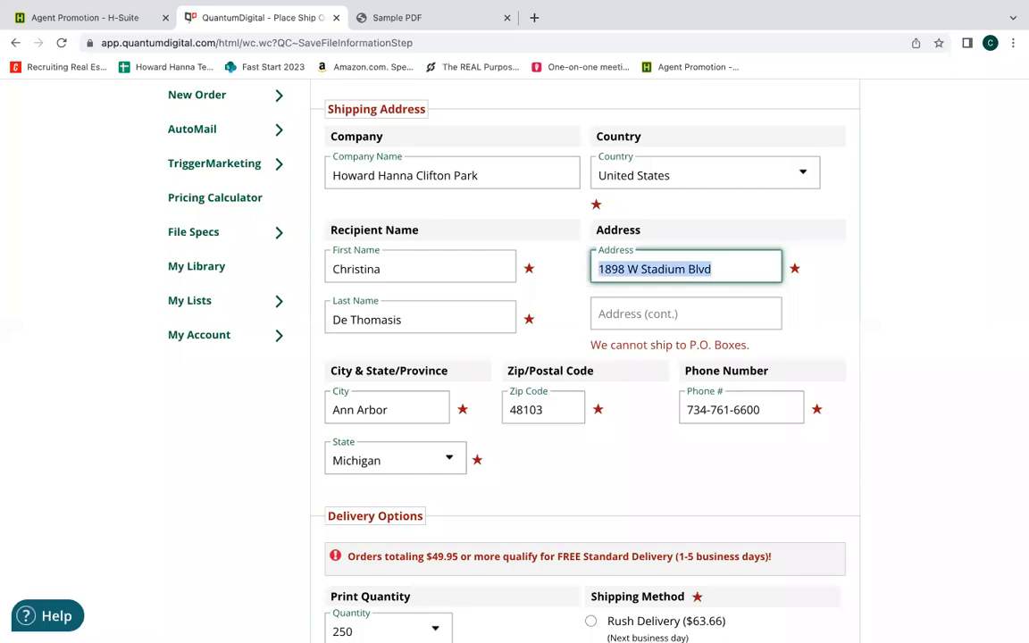
type("1547 Route 9")
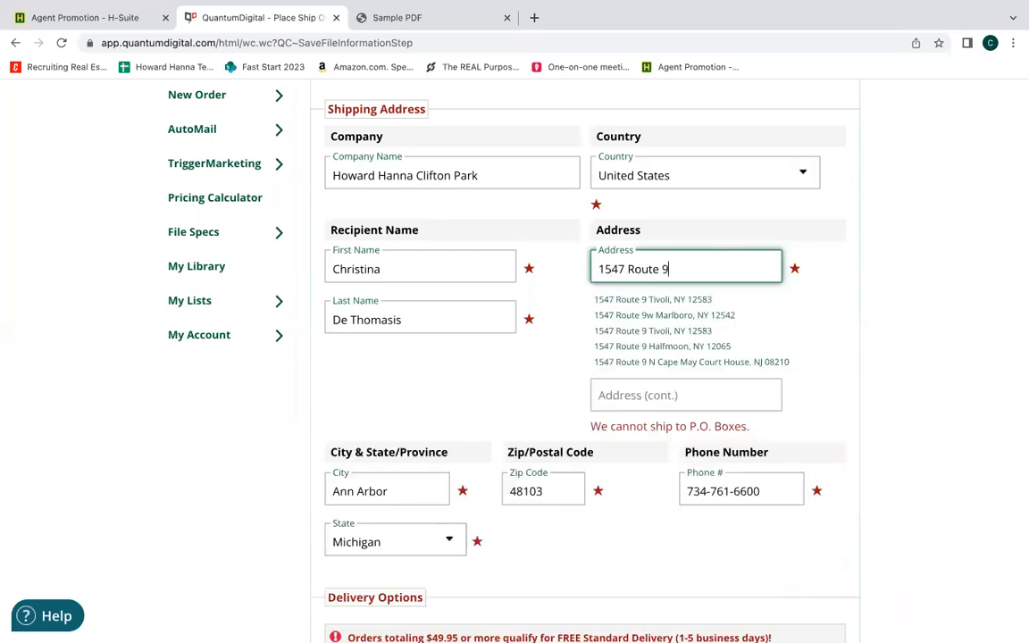
type(" Clifton")
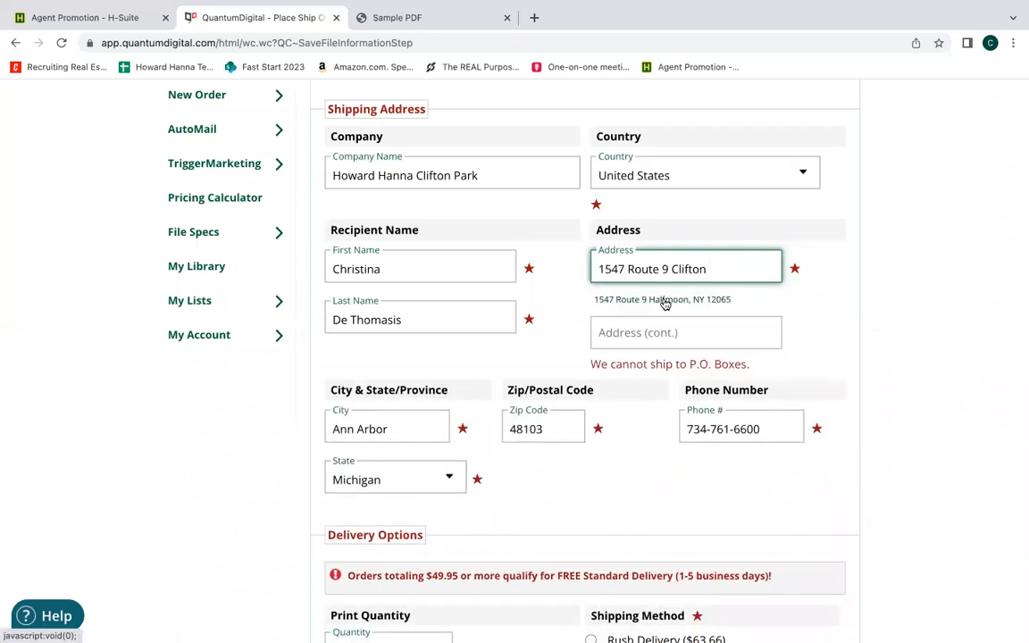
left_click(664, 301)
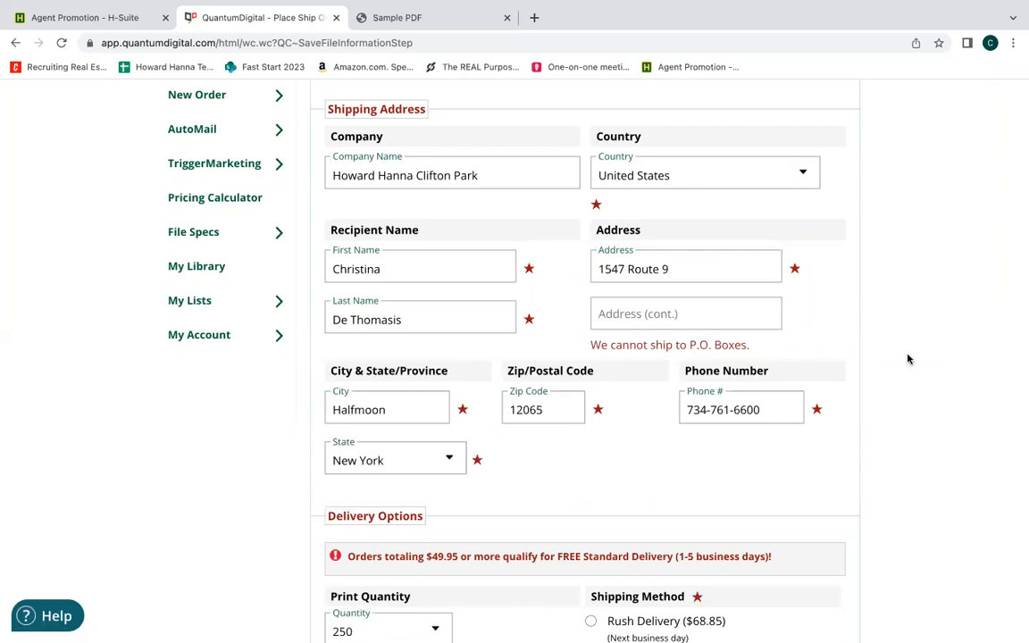
Check the filled-in city and replace the shipping phone number with the recipient's own number.
scroll(908, 359, "down", 3)
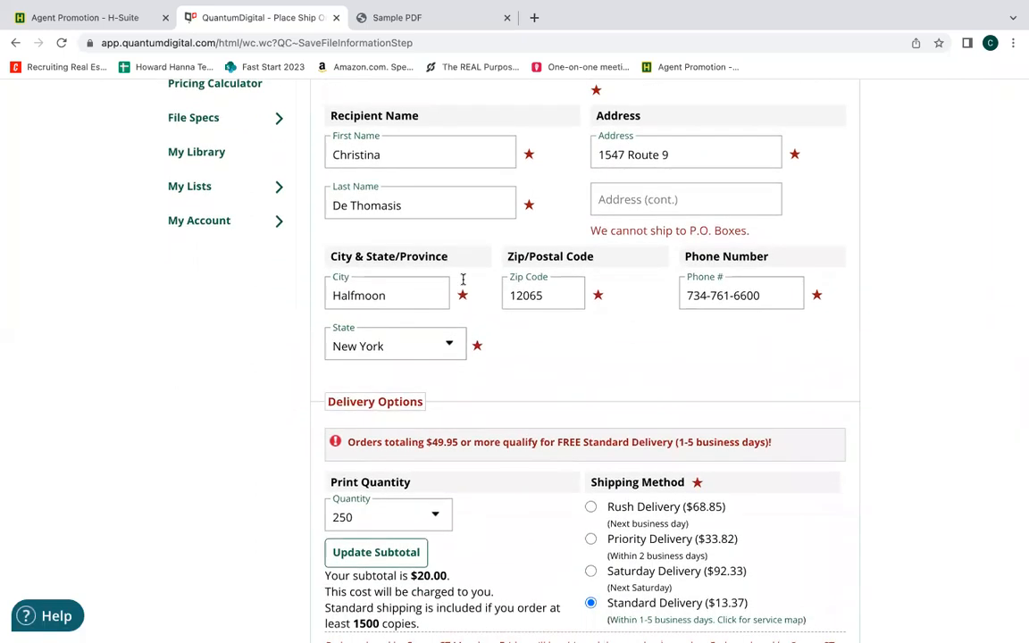
left_click(418, 292)
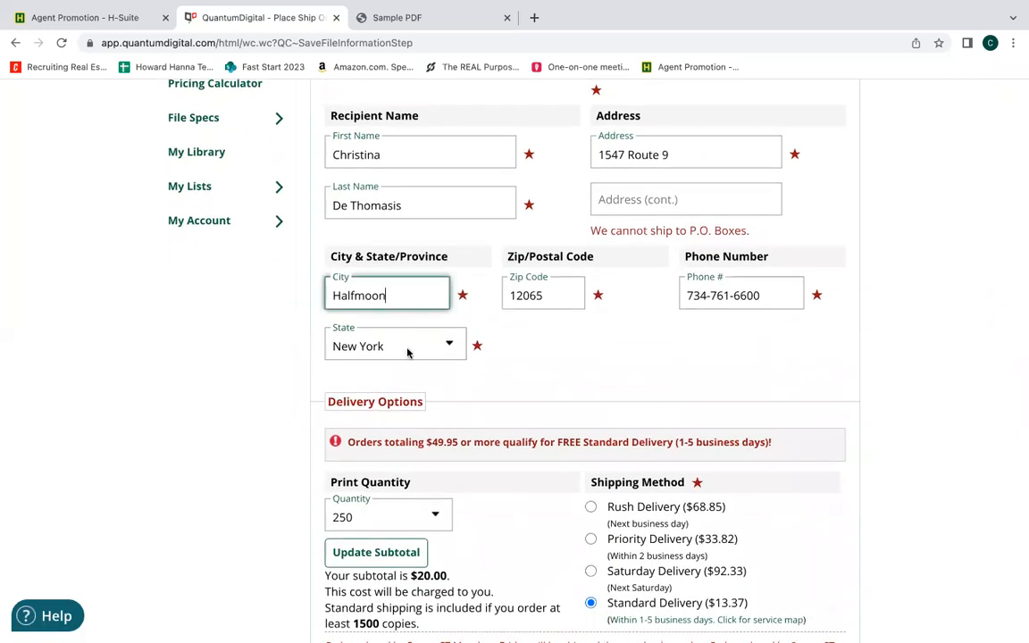
left_click(779, 296)
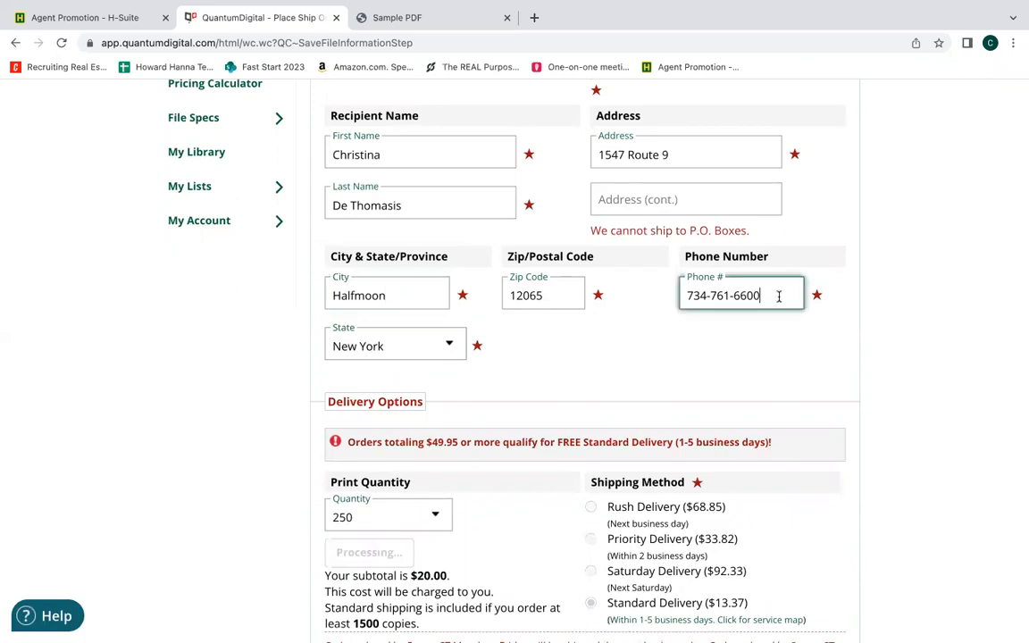
left_click_drag(779, 296, 655, 300)
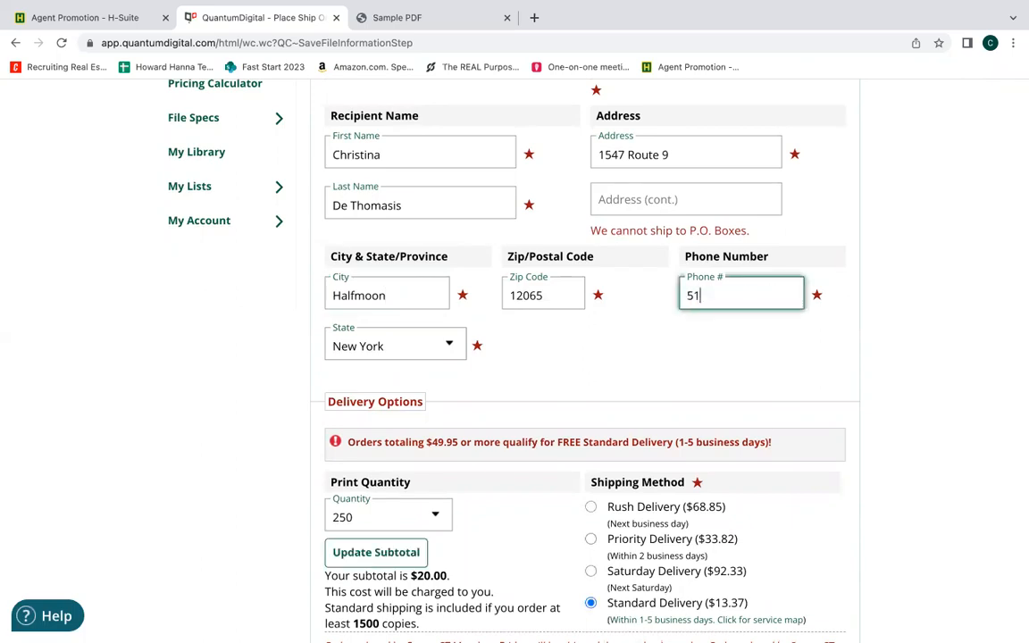
left_click(1013, 417)
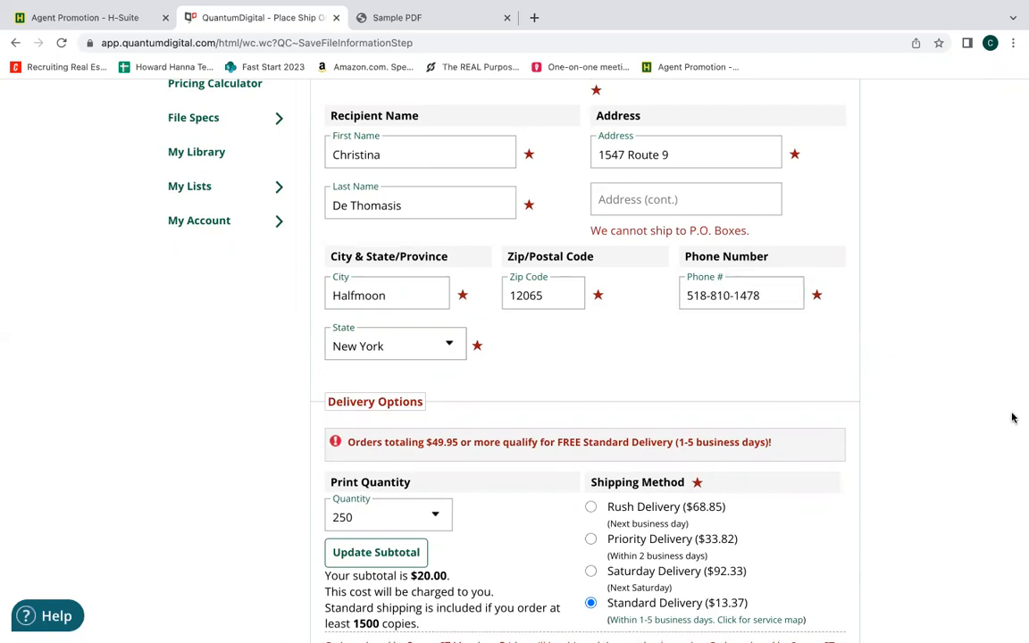
Review the delivery options, keep 250 copies with Standard Delivery, and continue to the billing information.
scroll(1013, 417, "down", 3)
scroll(1013, 417, "down", 1)
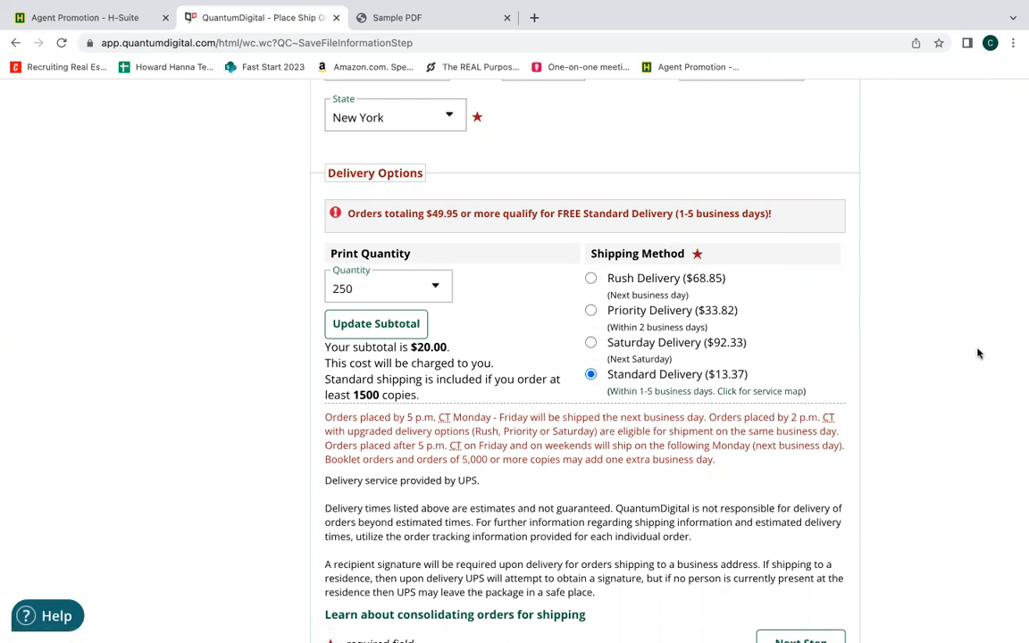
scroll(978, 354, "down", 3)
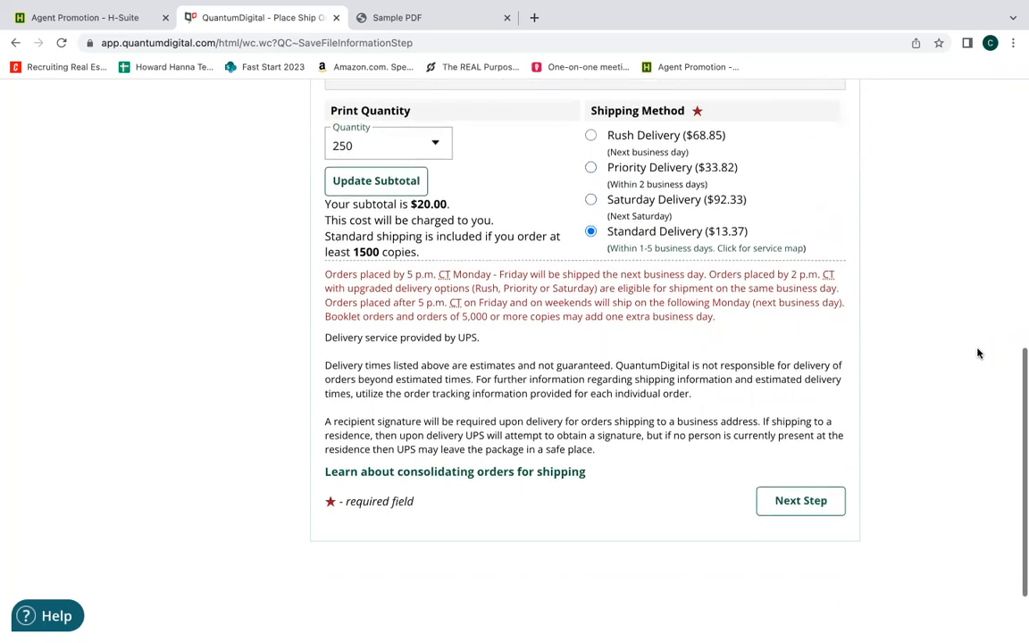
scroll(978, 354, "down", 1)
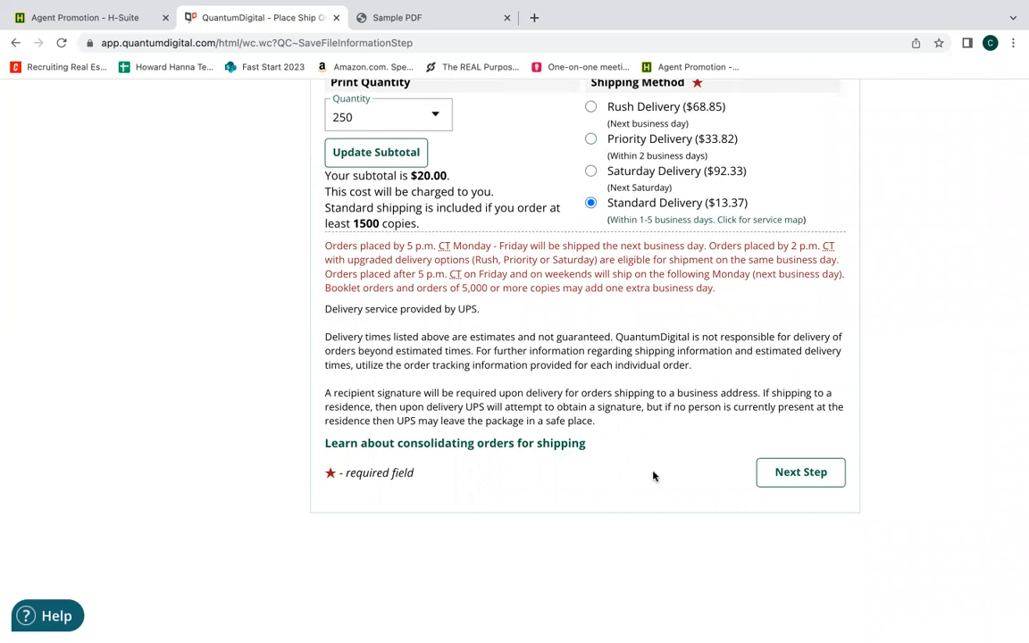
left_click(808, 478)
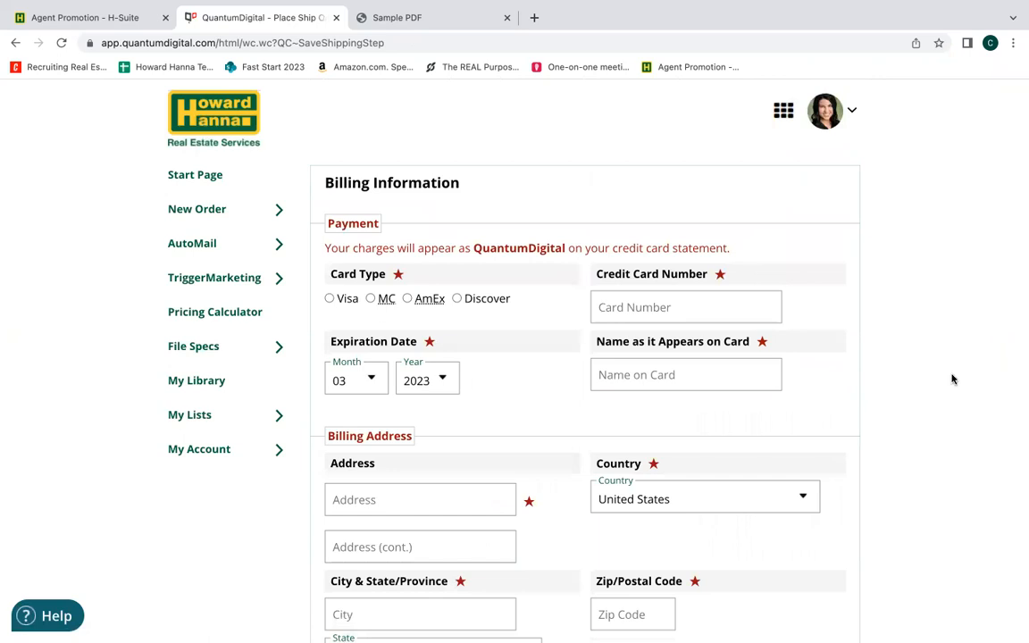
Choose Visa as the payment card type and look over the remaining card and billing address fields.
scroll(952, 380, "down", 2)
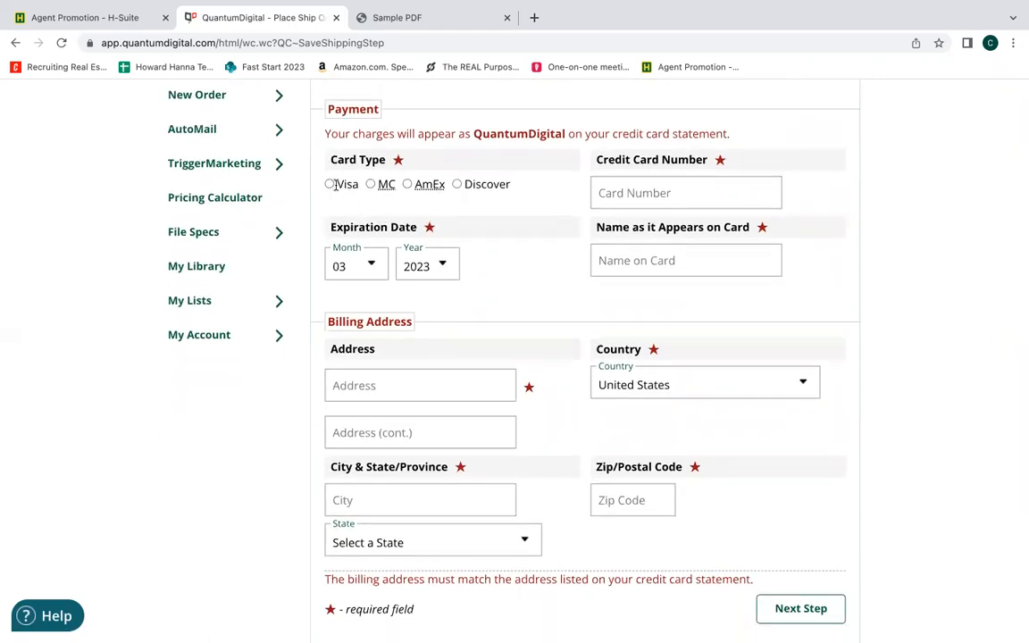
left_click(331, 184)
scroll(876, 356, "down", 2)
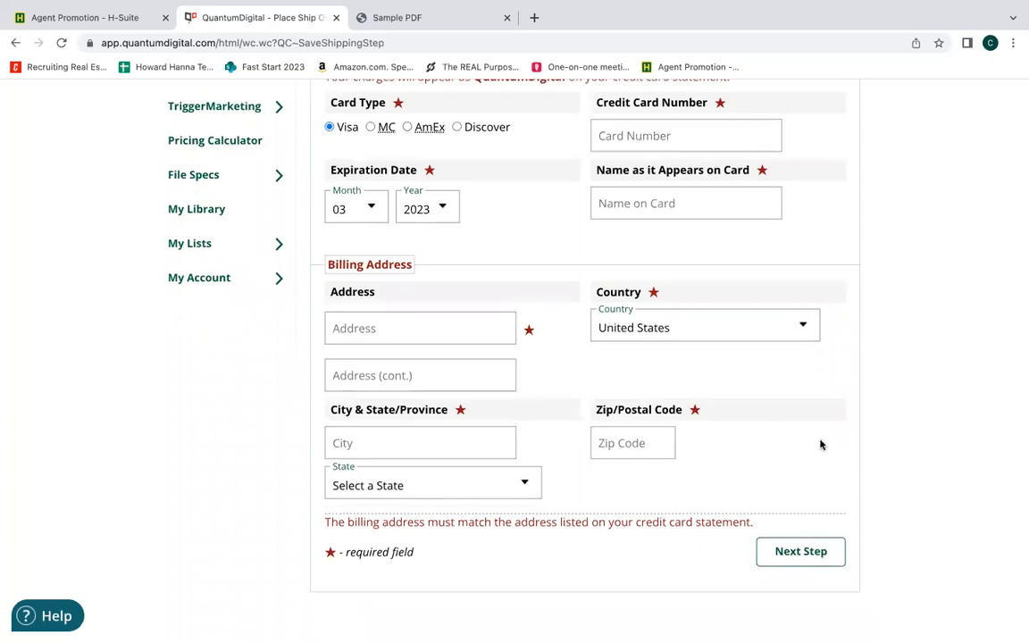
left_click(802, 554)
scroll(942, 257, "down", 2)
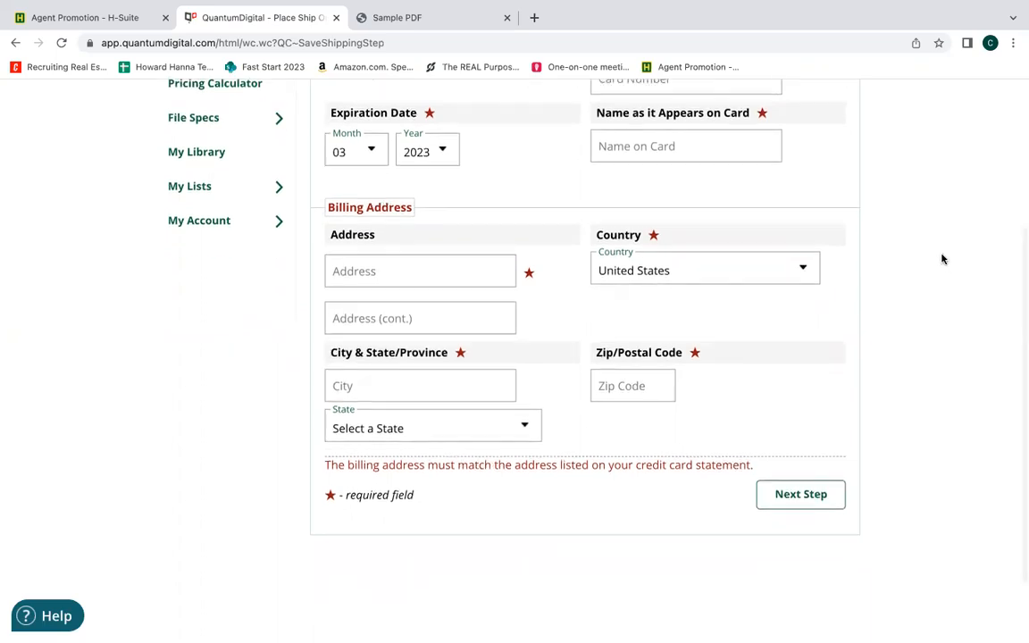
scroll(941, 258, "up", 1)
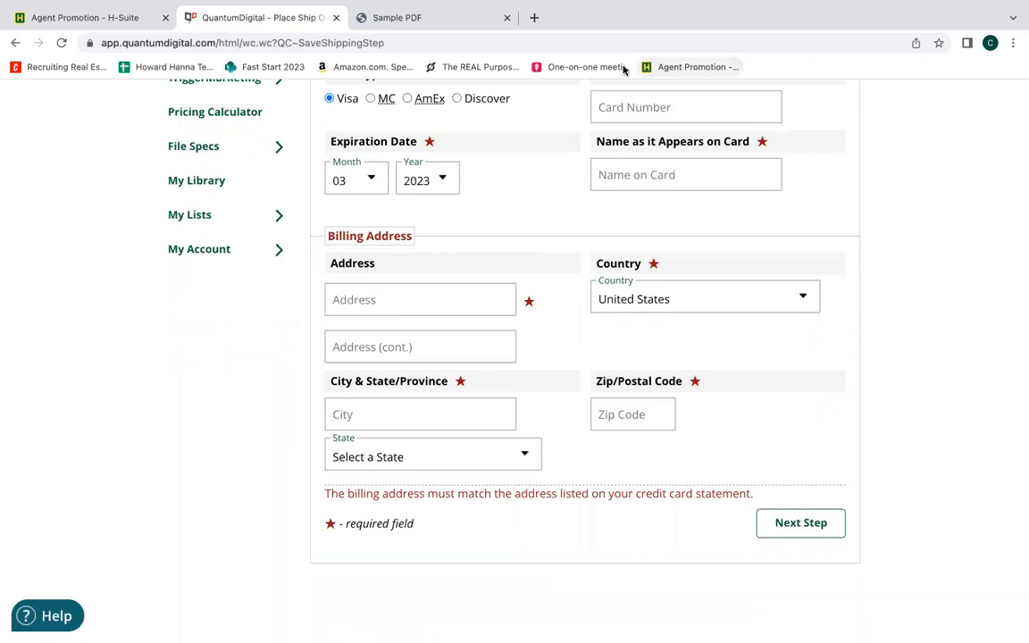